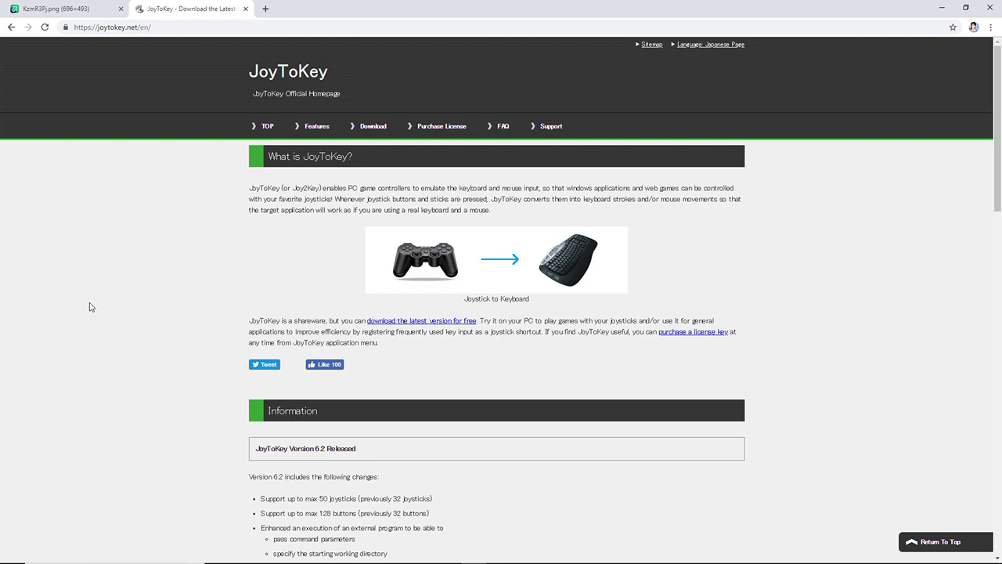
# Switch to File Explorer and open the Config application from the B:\p4\Persona 4 Ultimax folder
pyautogui.moveTo(268, 553)
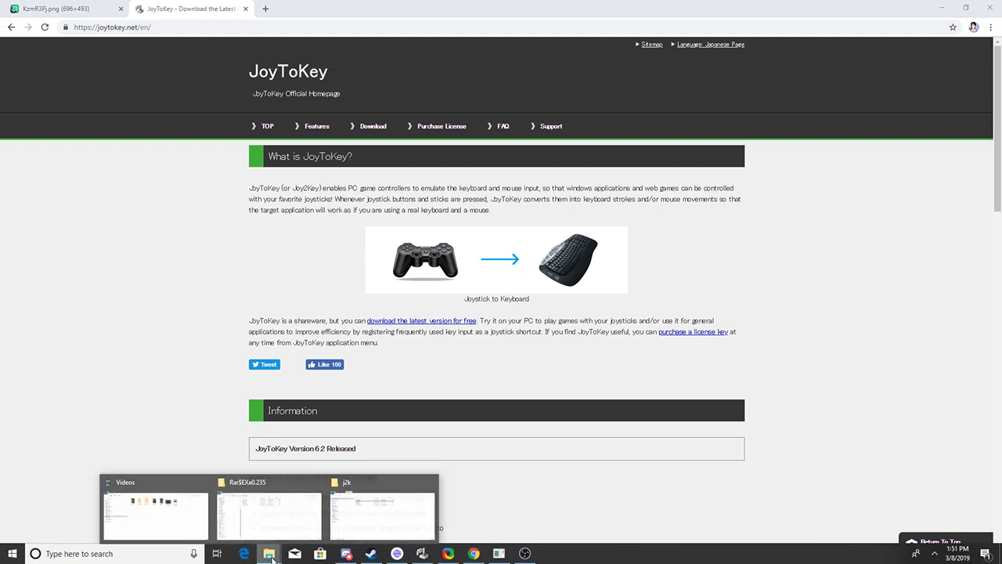
pyautogui.moveTo(339, 513)
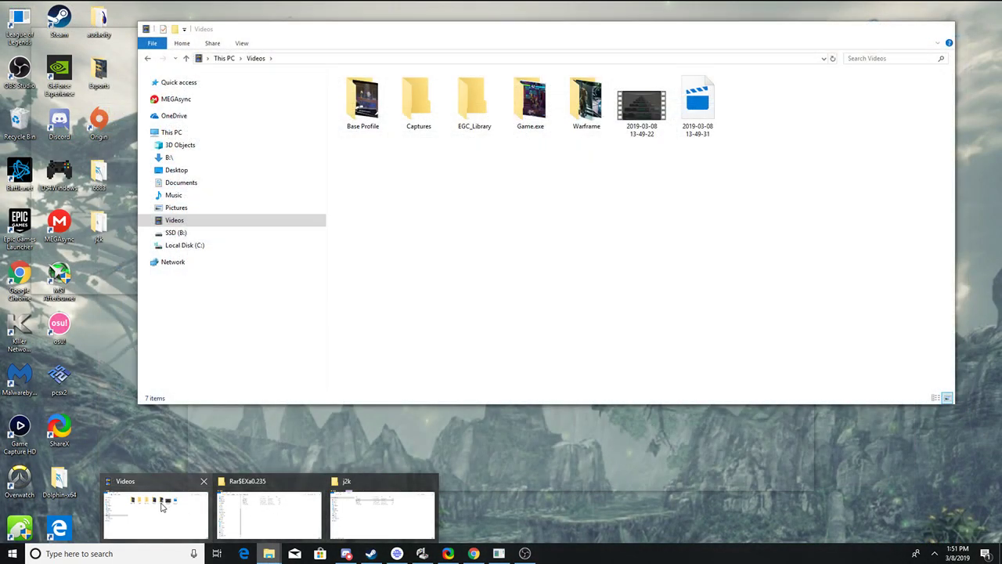
pyautogui.click(162, 507)
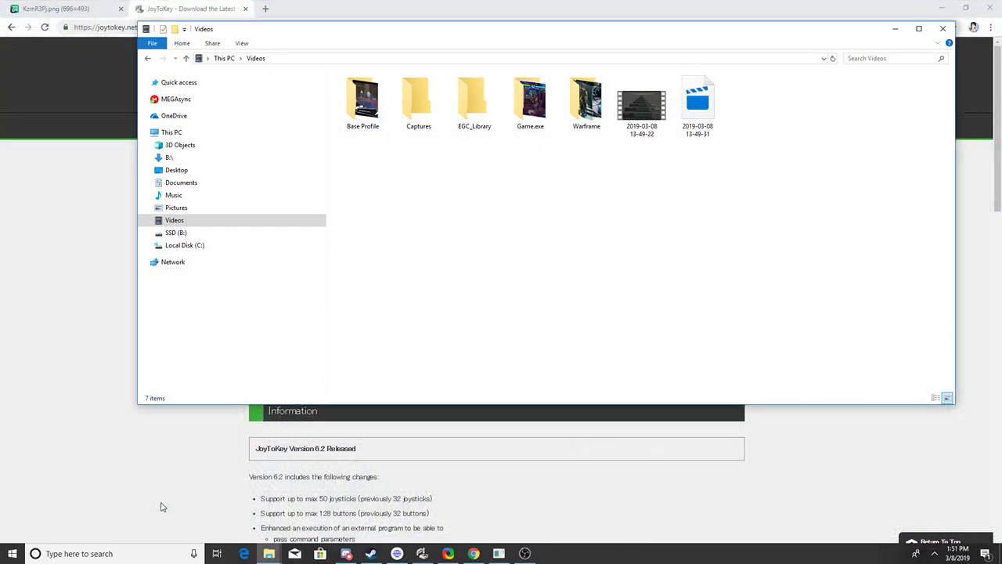
pyautogui.click(168, 158)
pyautogui.doubleClick(372, 337)
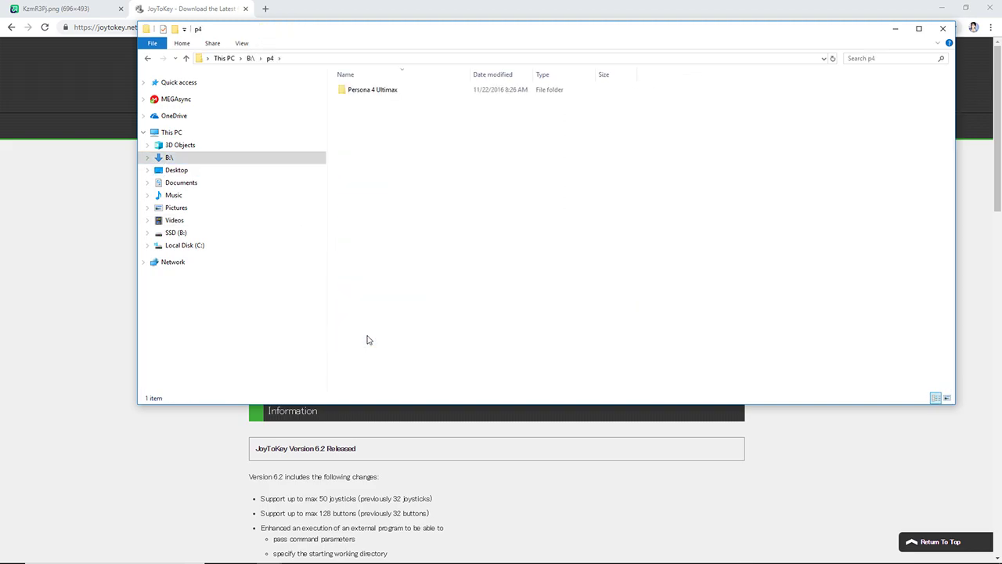
pyautogui.doubleClick(349, 90)
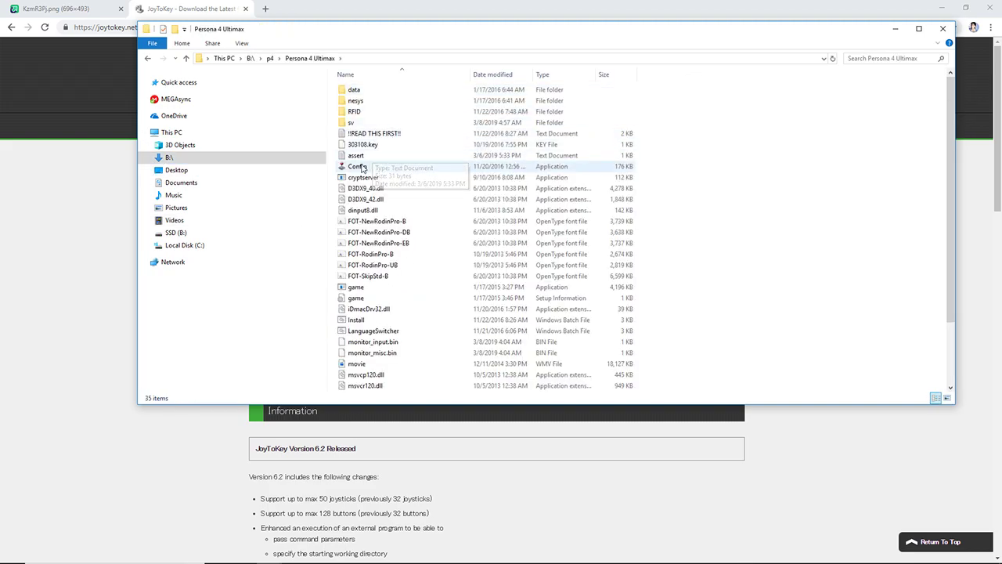
pyautogui.doubleClick(358, 167)
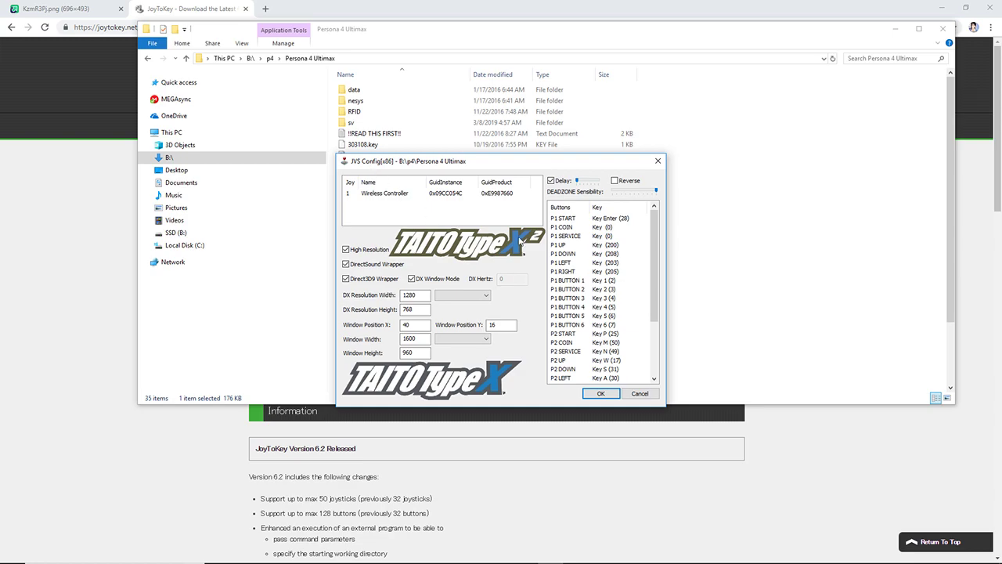
# Review the player button-to-key mappings in JVS Config, save the configuration and dismiss the save message
pyautogui.scroll(-5, 612, 288)
pyautogui.scroll(5, 626, 295)
pyautogui.click(600, 394)
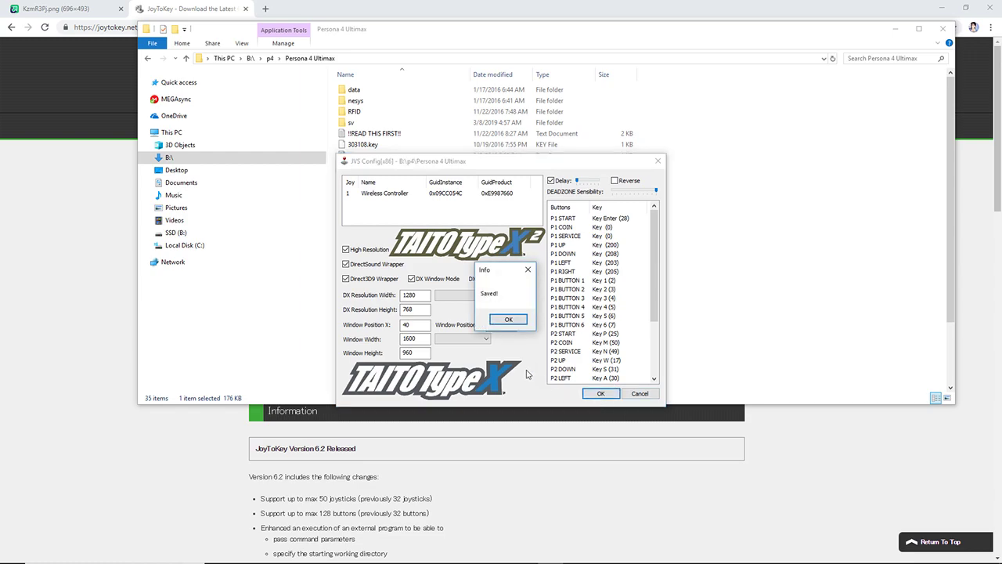
pyautogui.click(509, 319)
pyautogui.click(657, 161)
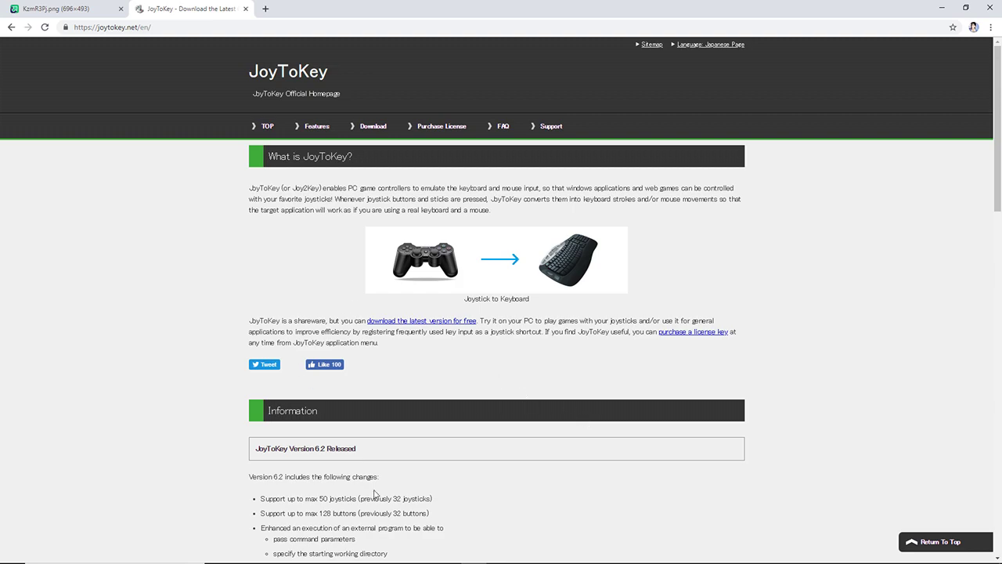
# Switch to JoyToKey and examine Profile 1's joystick options and the button assignments of Joystick 2 and Joystick 1
pyautogui.moveTo(486, 561)
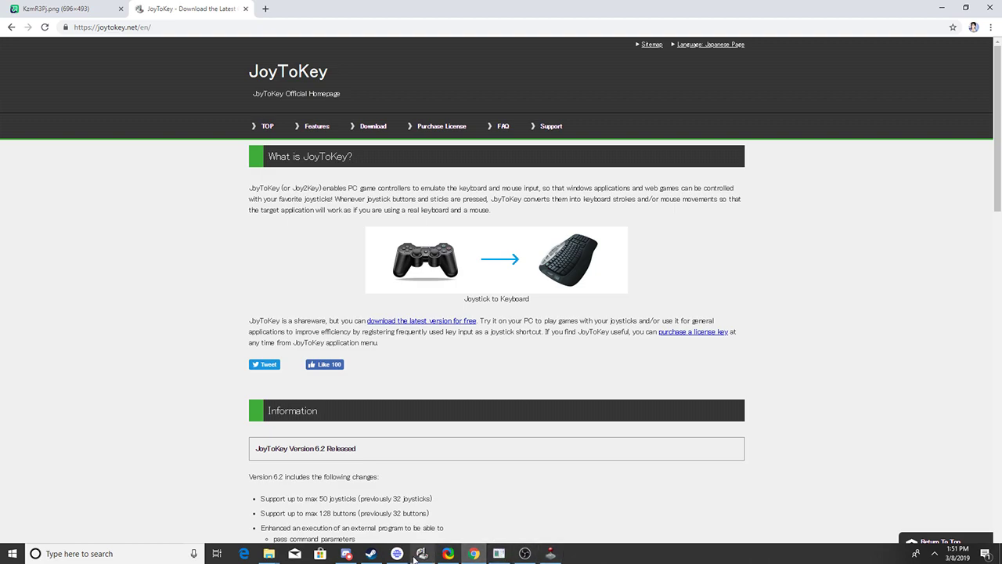
pyautogui.click(422, 554)
pyautogui.moveTo(621, 53); pyautogui.dragTo(516, 38)
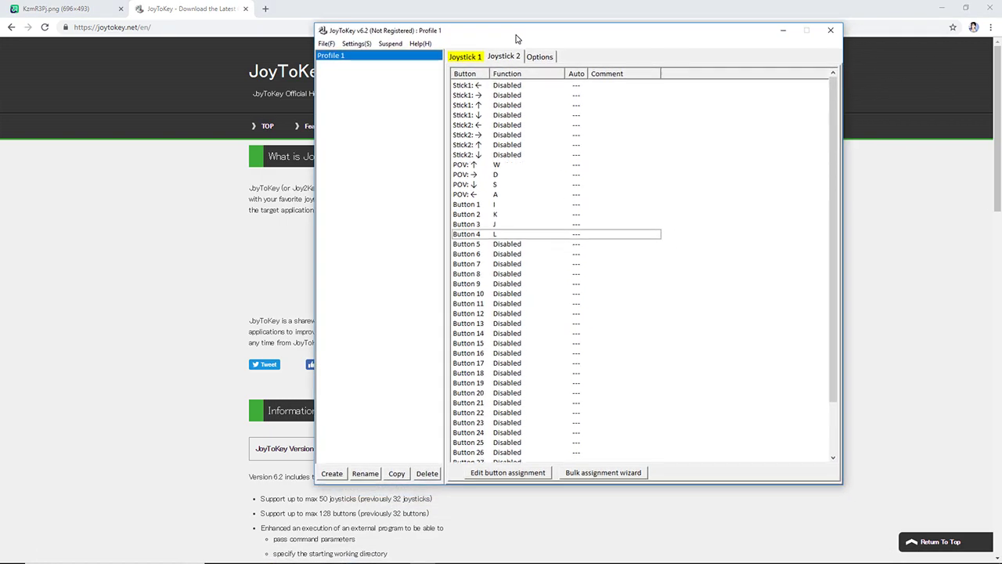
pyautogui.click(550, 57)
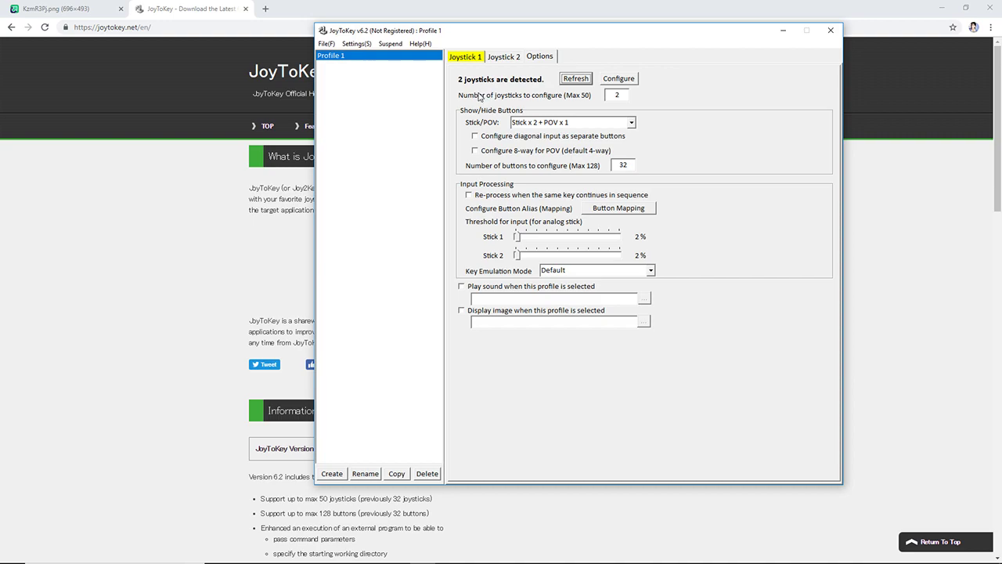
pyautogui.click(505, 58)
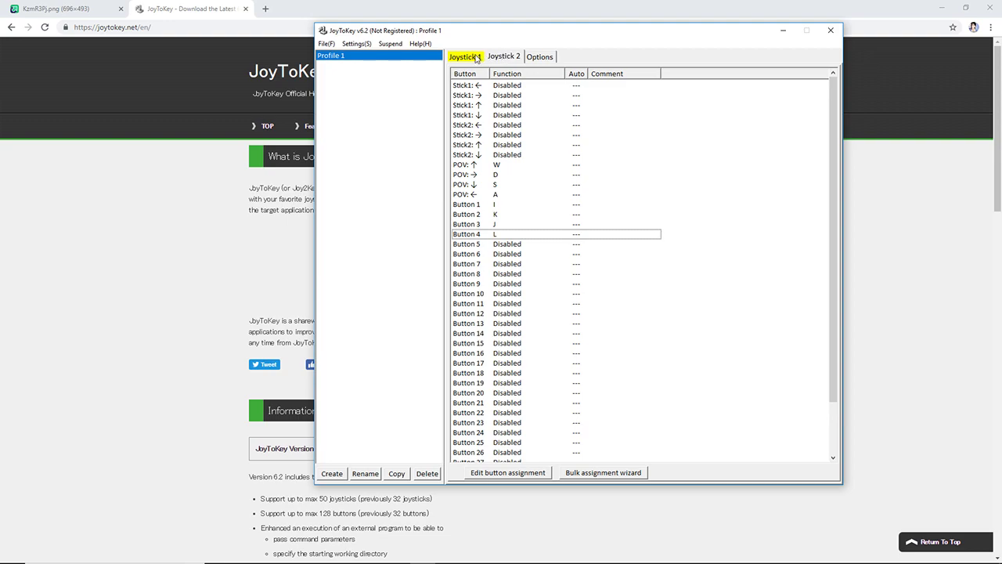
pyautogui.click(475, 58)
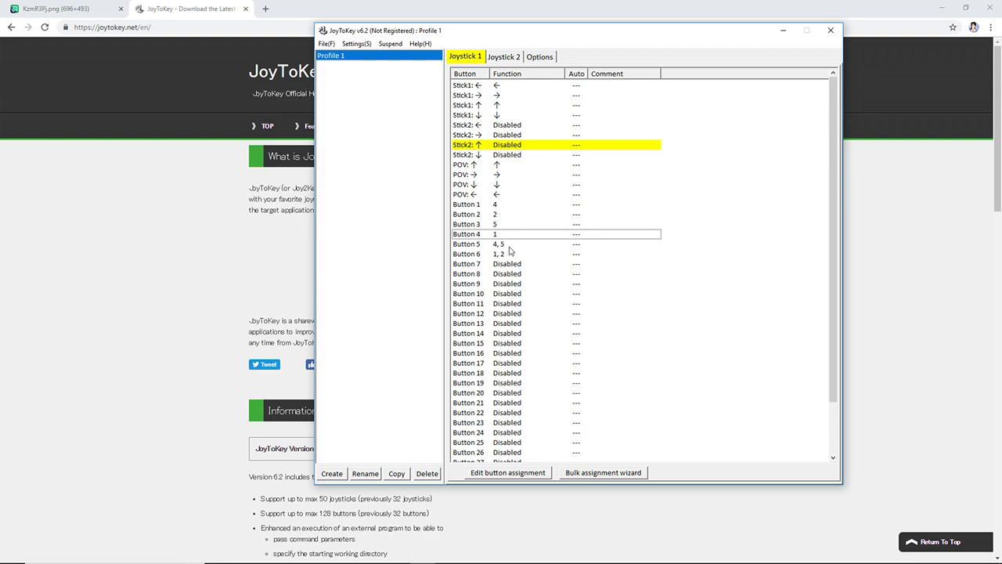
# Place JVS Config and JoyToKey side by side to compare the P1 keys with the Joystick 1 assignments
pyautogui.moveTo(410, 560)
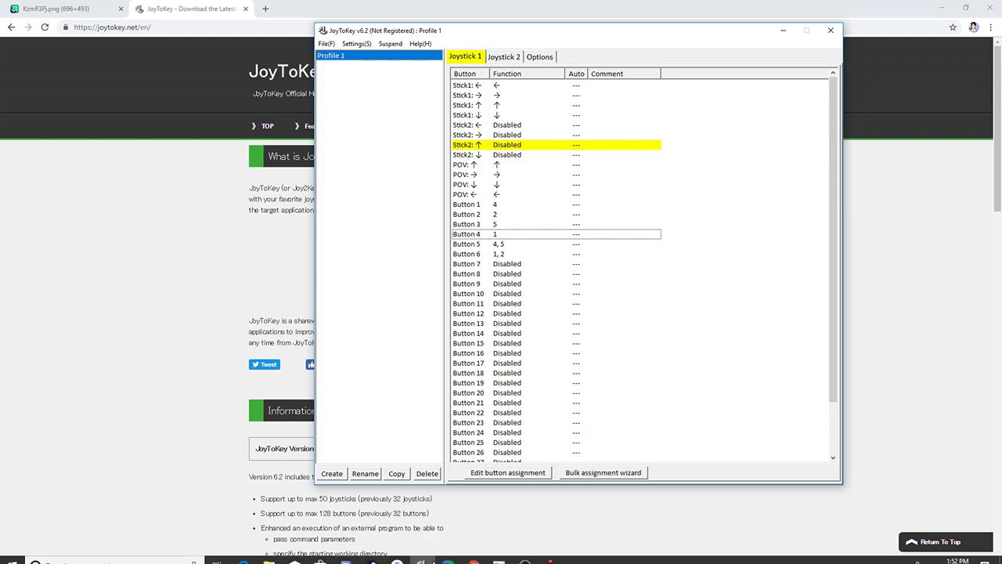
pyautogui.click(548, 556)
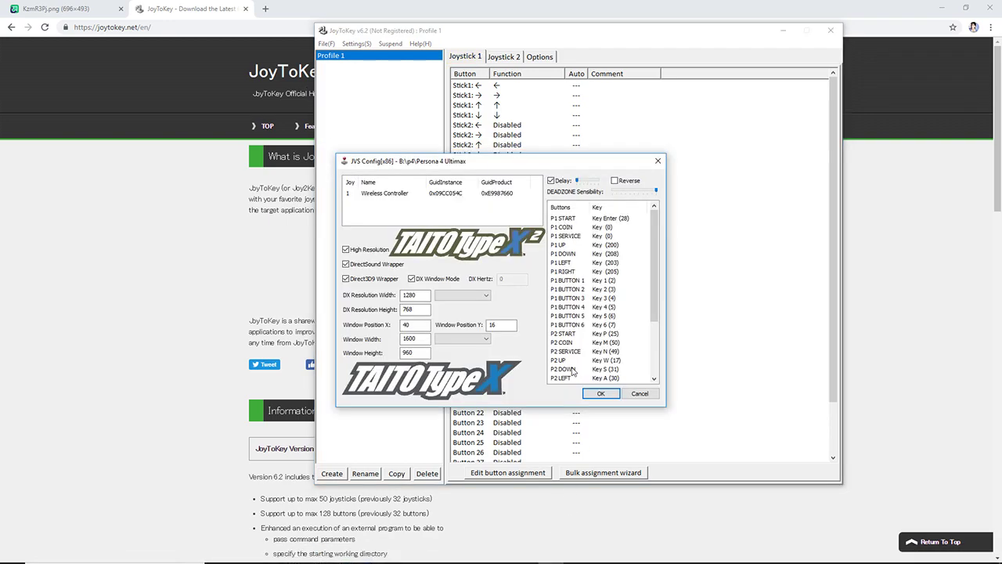
pyautogui.moveTo(562, 161); pyautogui.dragTo(895, 83)
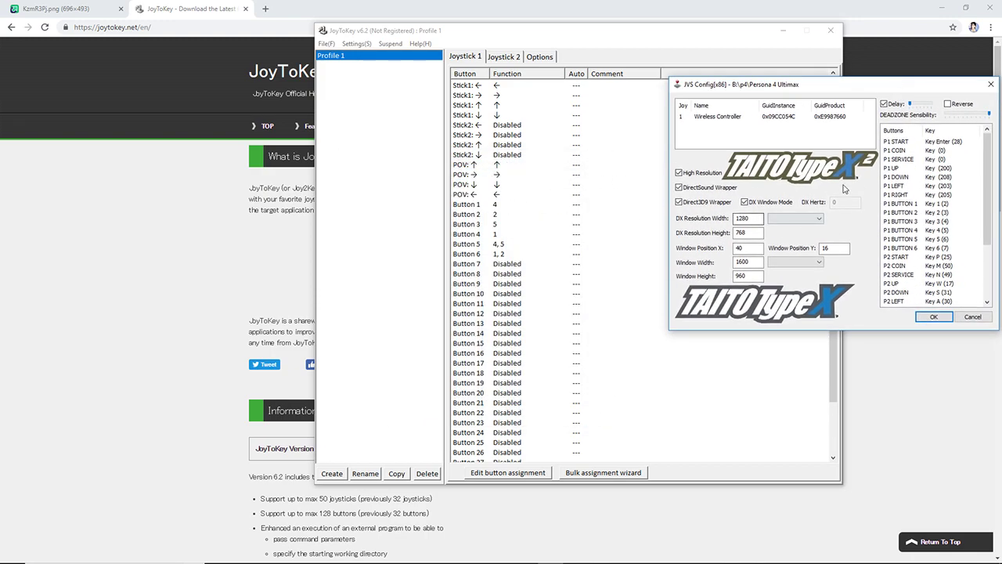
pyautogui.moveTo(790, 93); pyautogui.dragTo(748, 103)
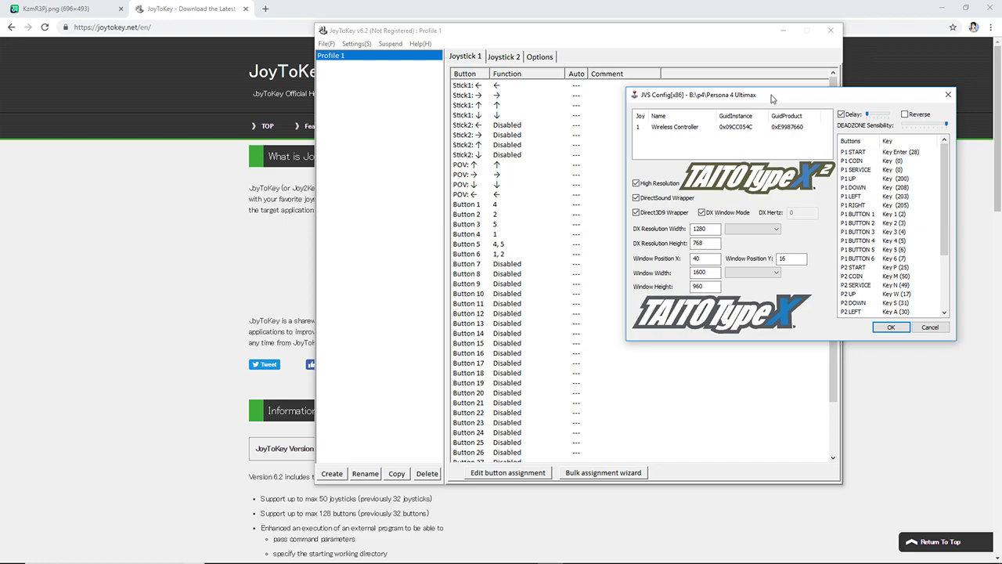
pyautogui.moveTo(519, 28); pyautogui.dragTo(221, 14)
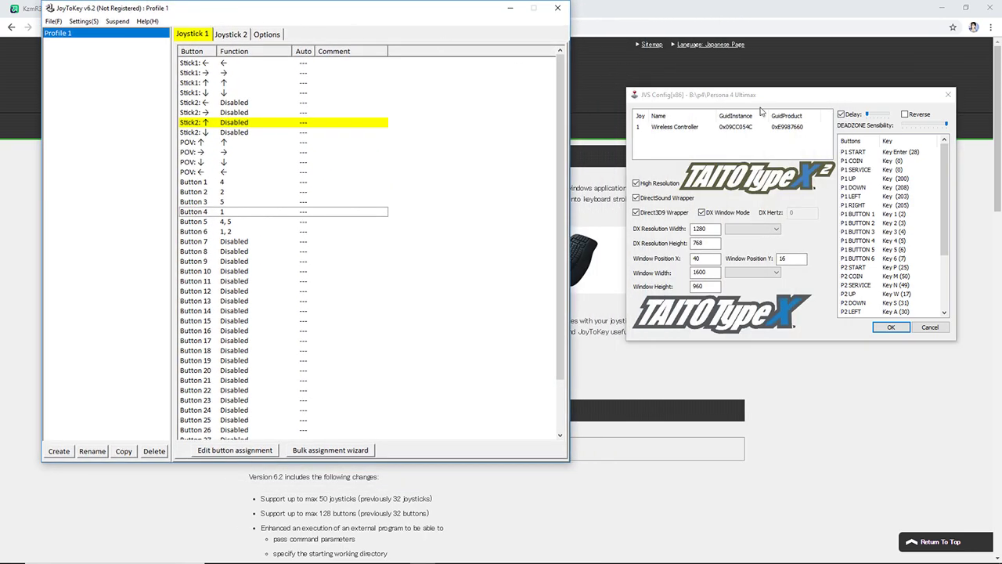
pyautogui.moveTo(769, 98); pyautogui.dragTo(774, 92)
# Return to the Persona 4 Ultimax folder and try to launch the game with the Start application
pyautogui.moveTo(429, 558)
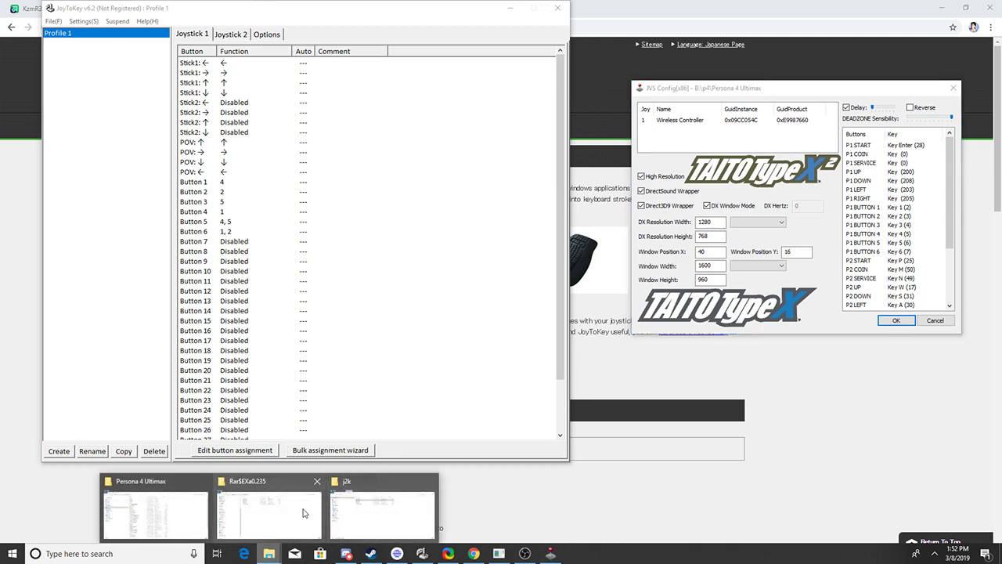
pyautogui.click(328, 498)
pyautogui.moveTo(269, 554)
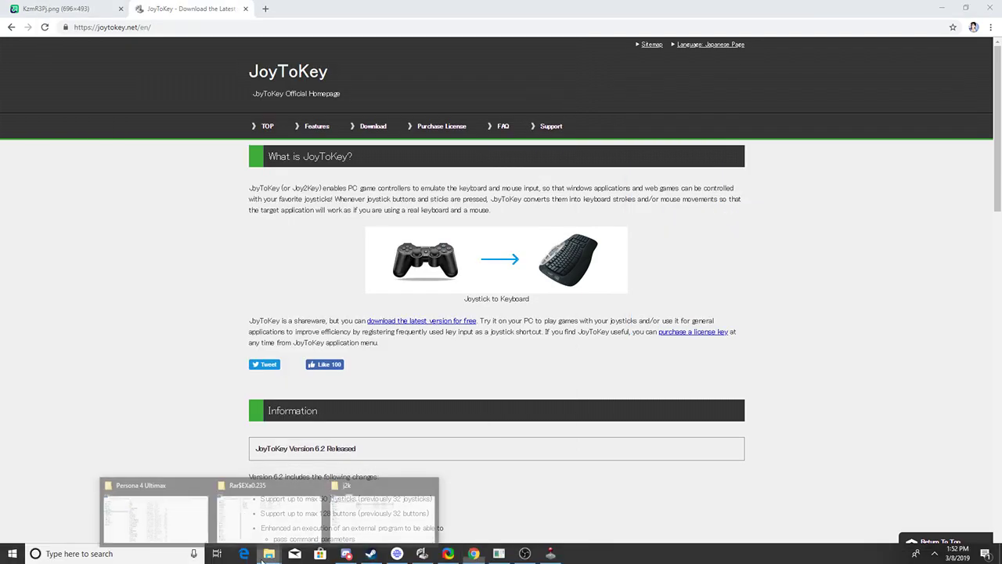
pyautogui.click(159, 513)
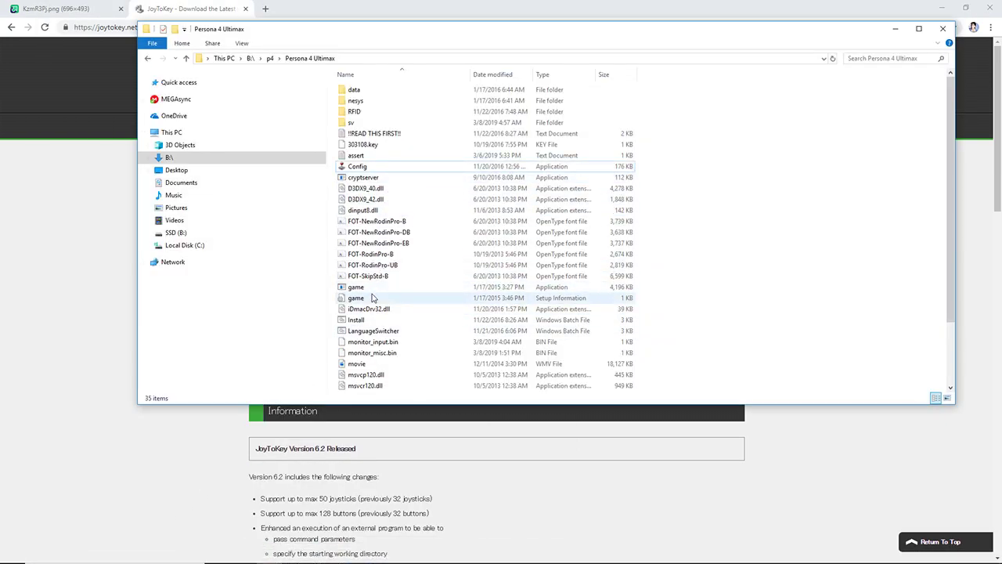
pyautogui.scroll(-3, 372, 337)
pyautogui.doubleClick(364, 342)
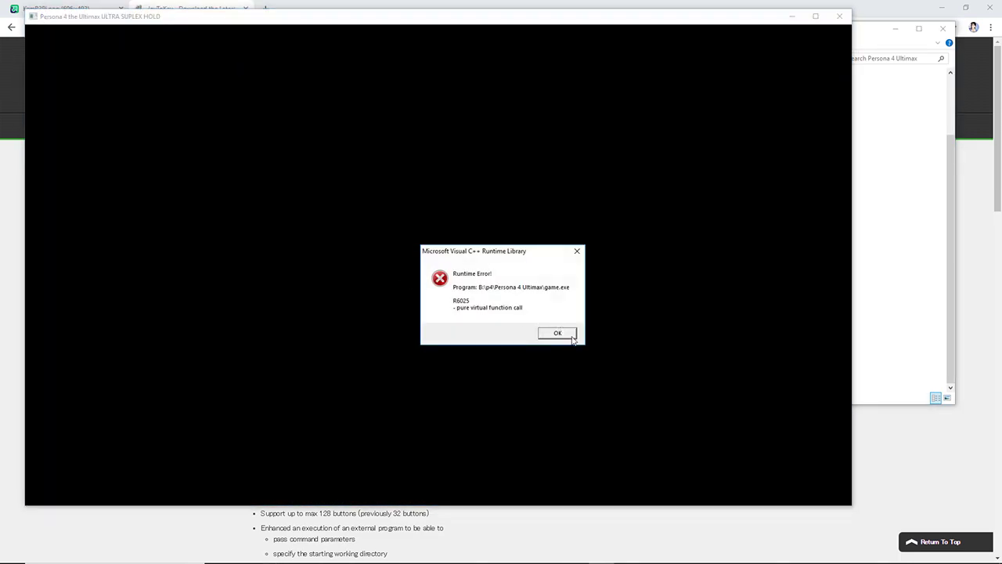
pyautogui.click(576, 335)
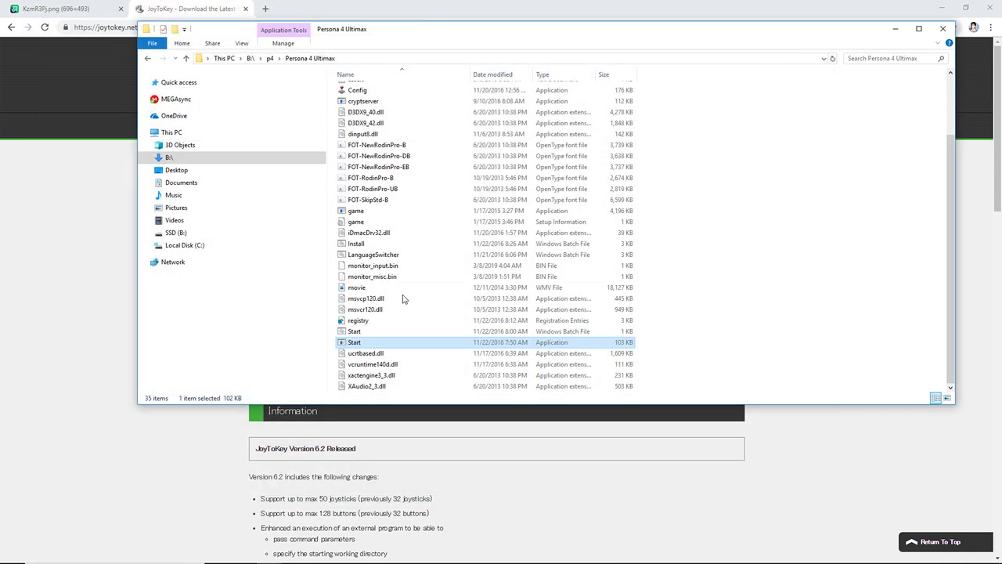
# Try running the Start application again, dismiss its error and close the game window
pyautogui.doubleClick(364, 342)
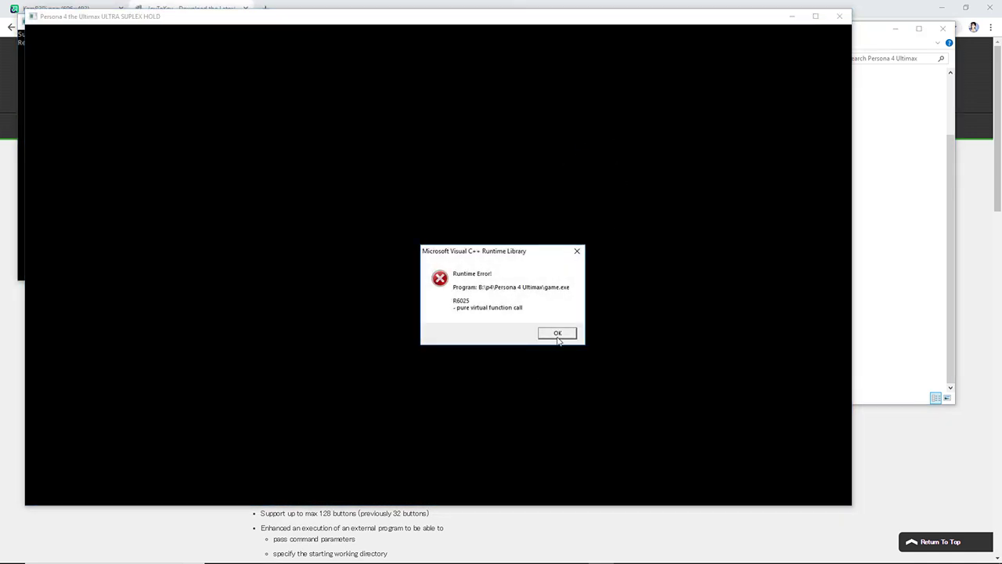
pyautogui.click(555, 337)
pyautogui.click(839, 16)
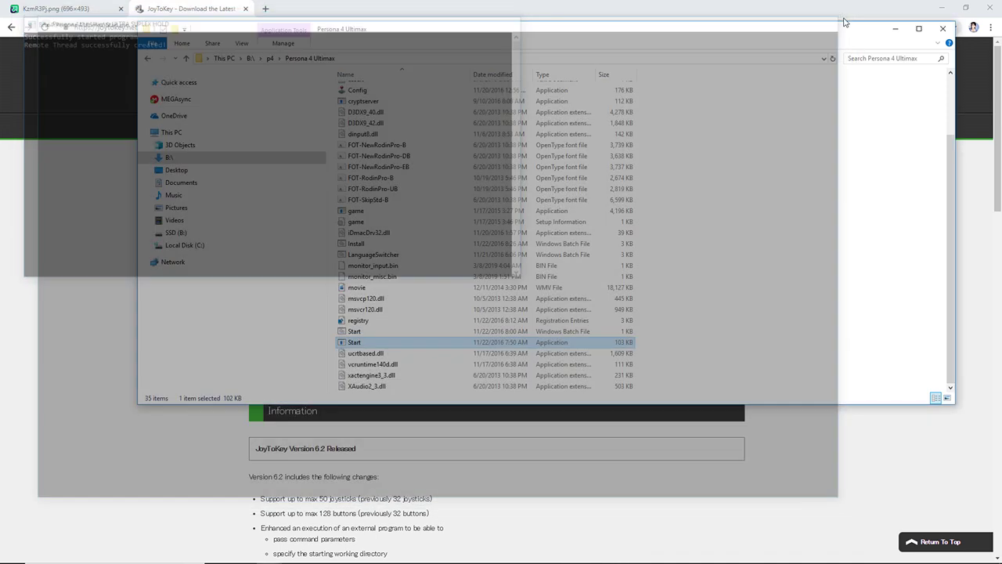
# Run cryptserver, launch the game with the Start application, and shrink the game window
pyautogui.doubleClick(354, 103)
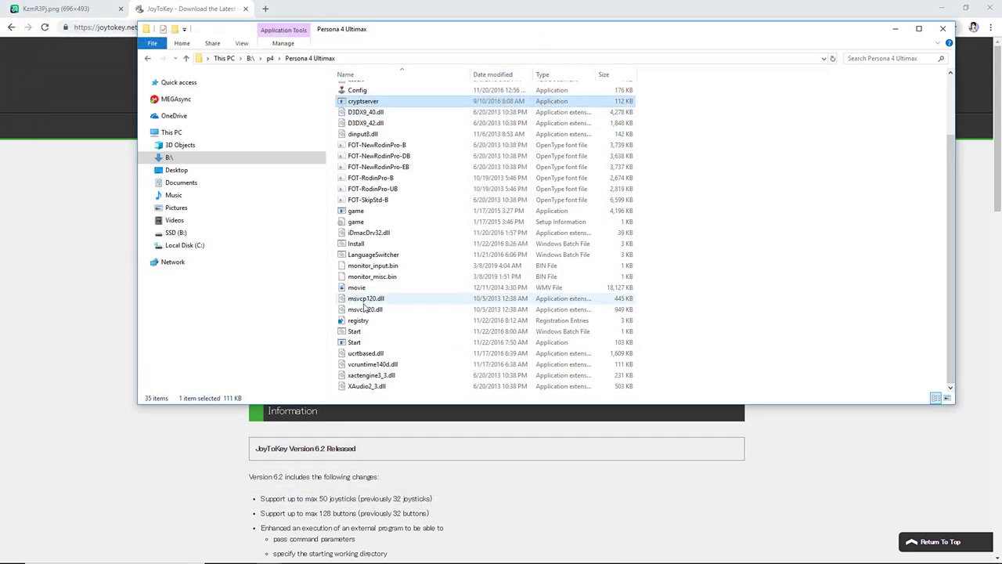
pyautogui.doubleClick(365, 343)
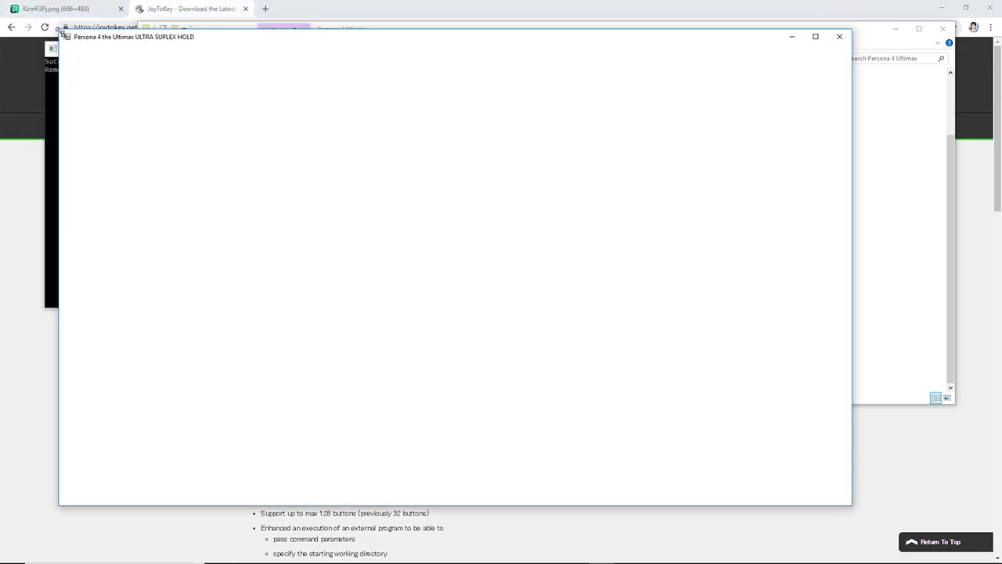
pyautogui.moveTo(58, 30); pyautogui.dragTo(598, 58)
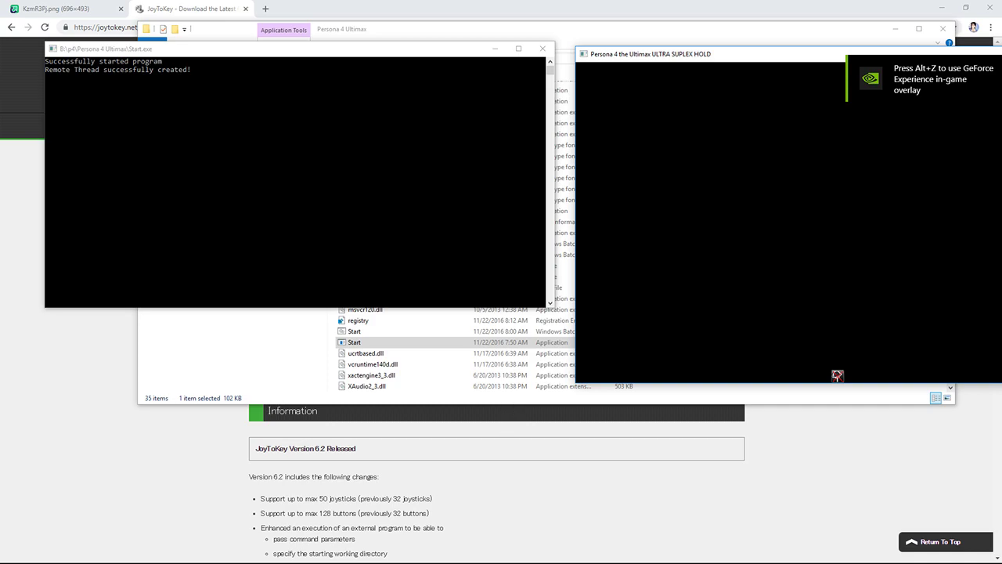
# Bring up JoyToKey and arrange it beside the Persona 4 Ultimax game window
pyautogui.press('super')
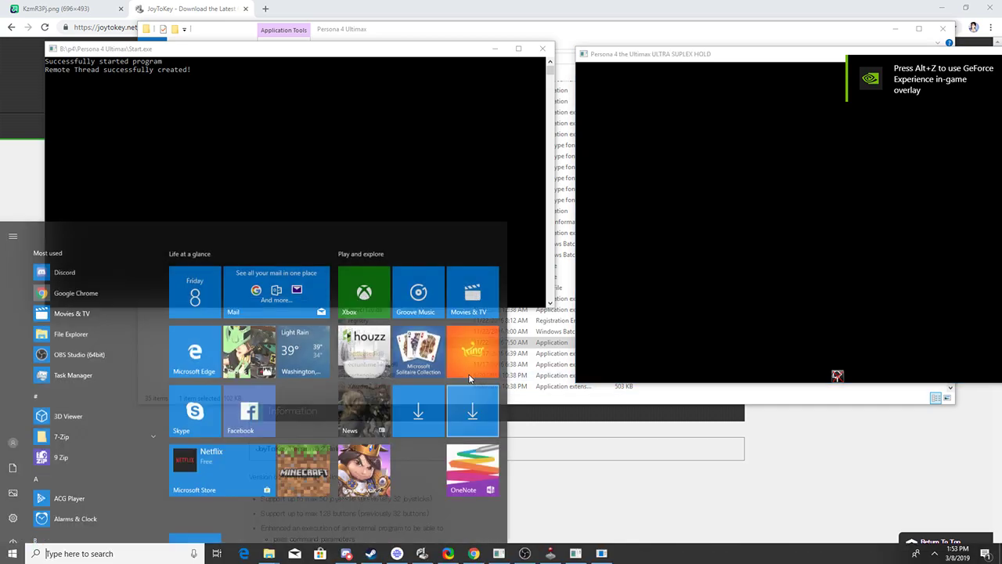
pyautogui.click(552, 553)
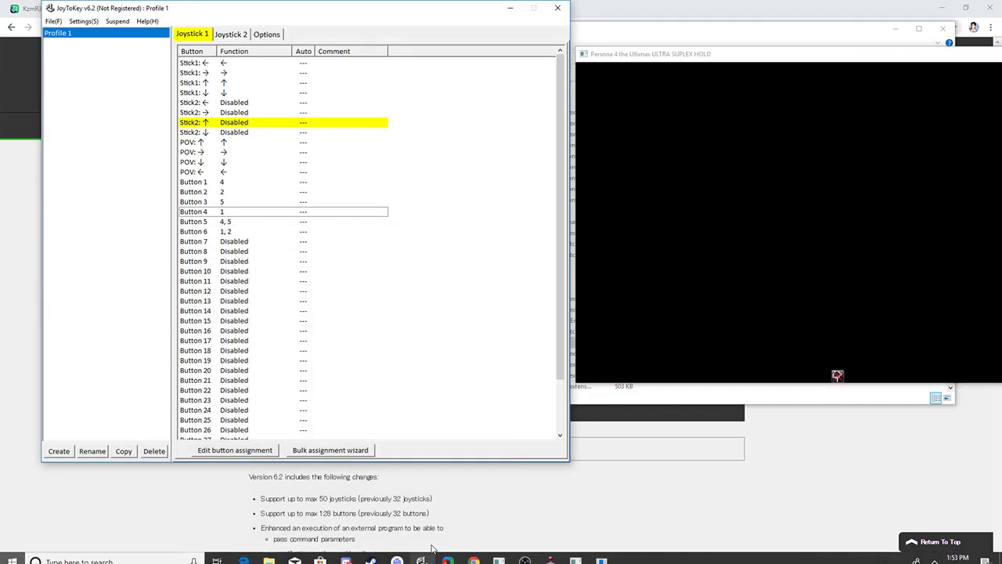
pyautogui.moveTo(320, 2); pyautogui.dragTo(297, 22)
pyautogui.moveTo(372, 30); pyautogui.dragTo(298, 32)
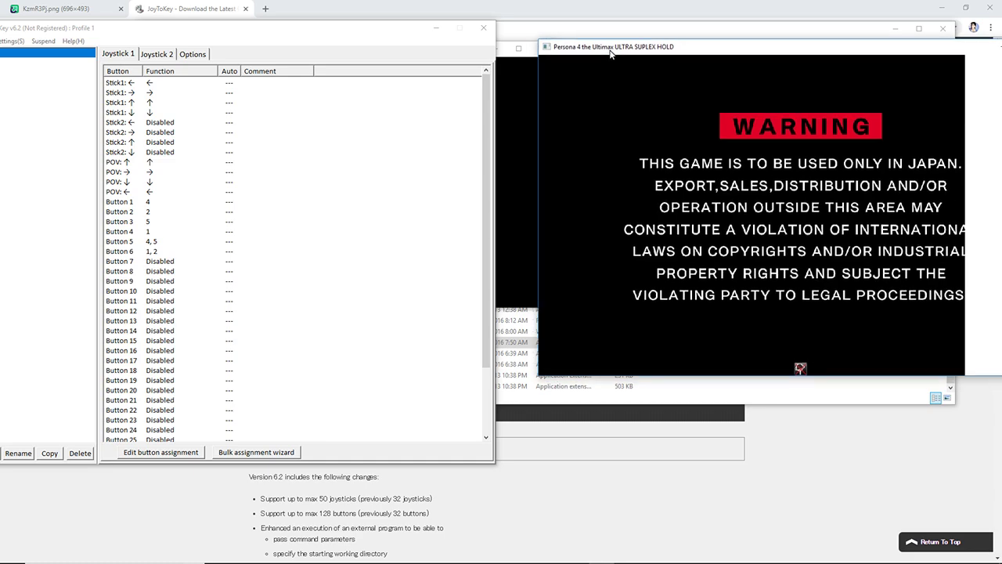
pyautogui.moveTo(658, 54); pyautogui.dragTo(637, 55)
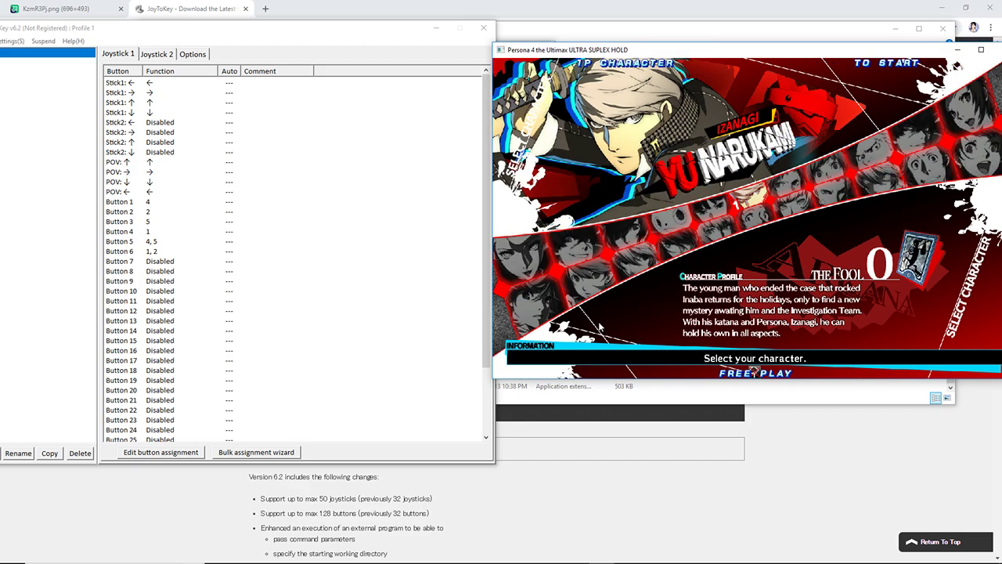
# Choose the Justice VIII character with the Persona Kala-Nemi as the 1P character
pyautogui.press('Left')
pyautogui.press('Left')
pyautogui.press('Return')
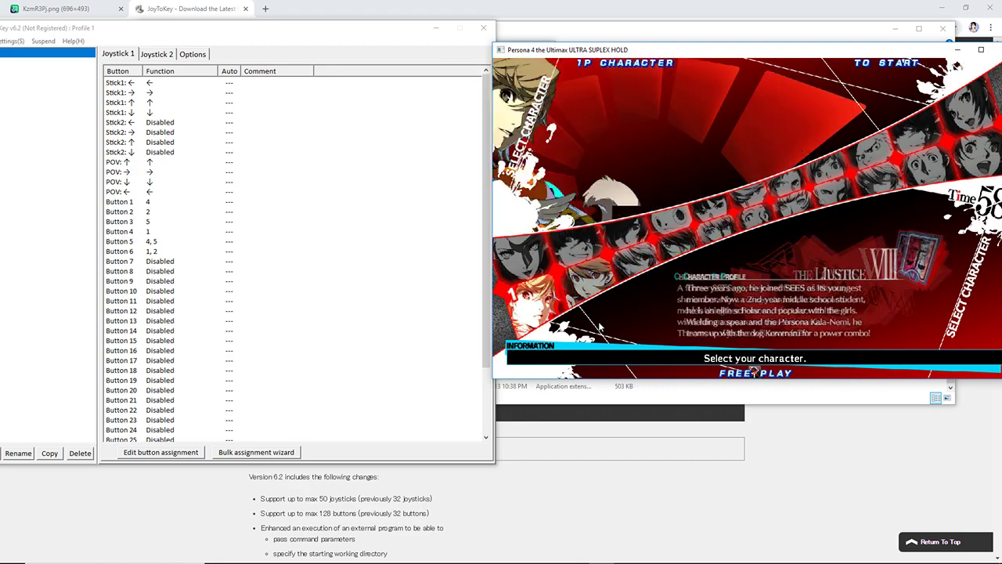
pyautogui.press('Return')
pyautogui.press('Return')
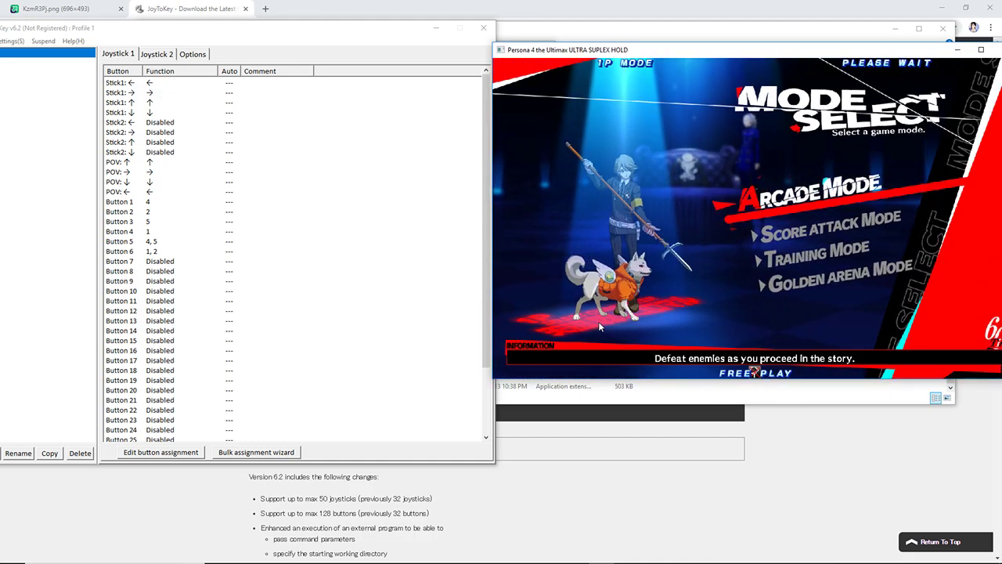
# Start a Training Mode match from the game's mode selection
pyautogui.press('Down')
pyautogui.press('Down')
pyautogui.press('Return')
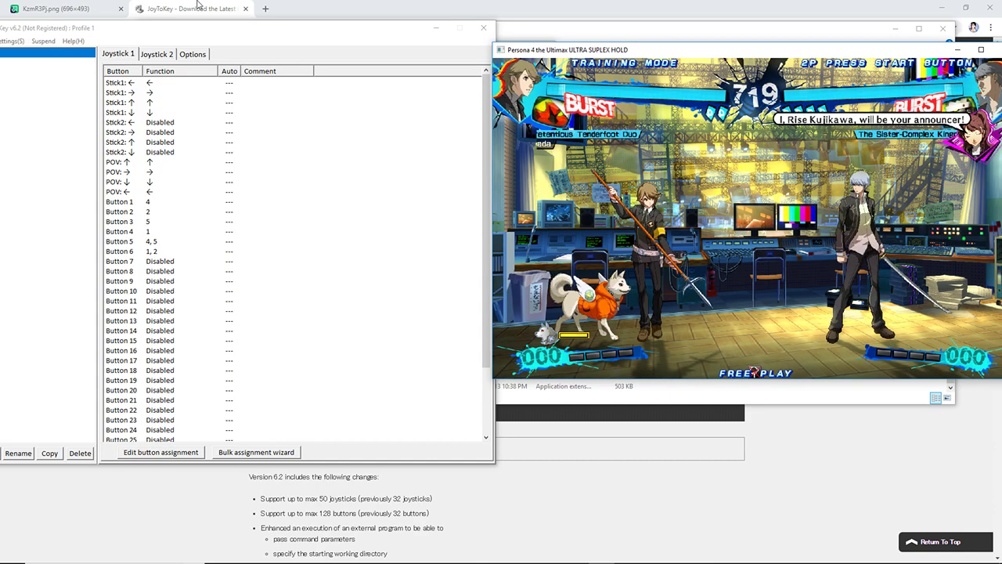
# Move the JoyToKey window fully on screen and select the Stick2 up entry of Joystick 1
pyautogui.click(212, 35)
pyautogui.moveTo(211, 36); pyautogui.dragTo(247, 27)
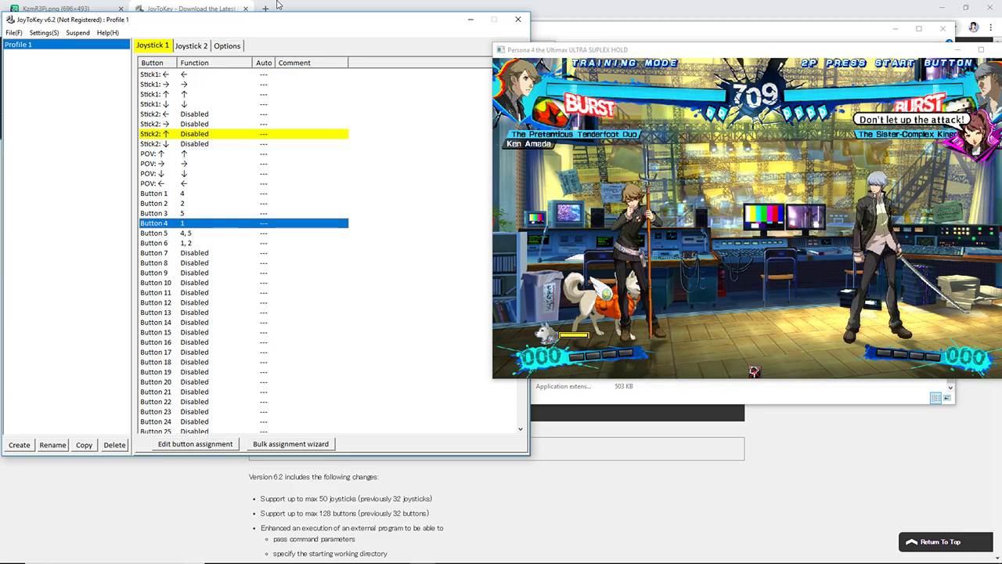
pyautogui.click(217, 134)
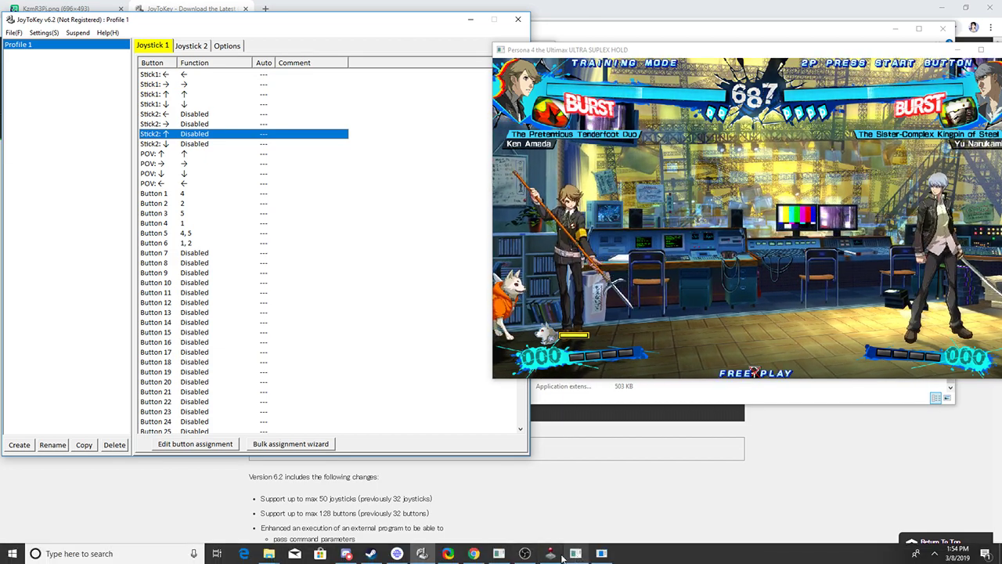
# Minimize the game to check the player 1 keys in JVS Config, and restore the game window beside JoyToKey
pyautogui.click(564, 556)
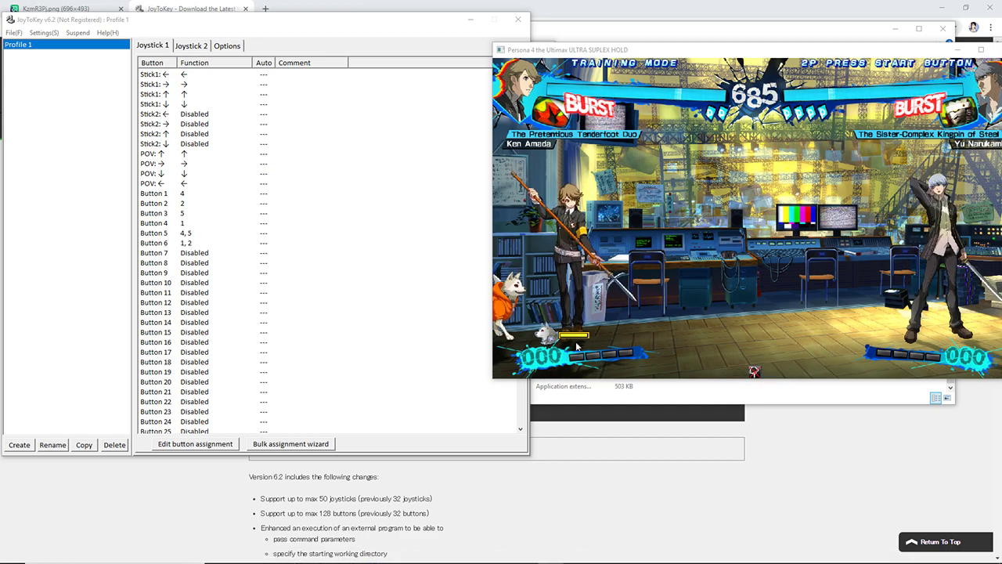
pyautogui.moveTo(543, 553)
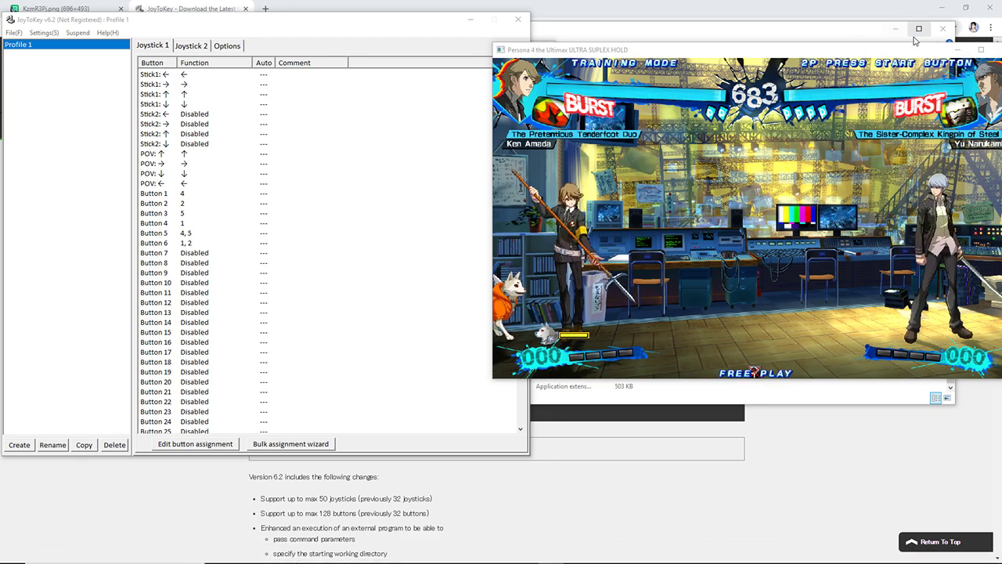
pyautogui.click(954, 49)
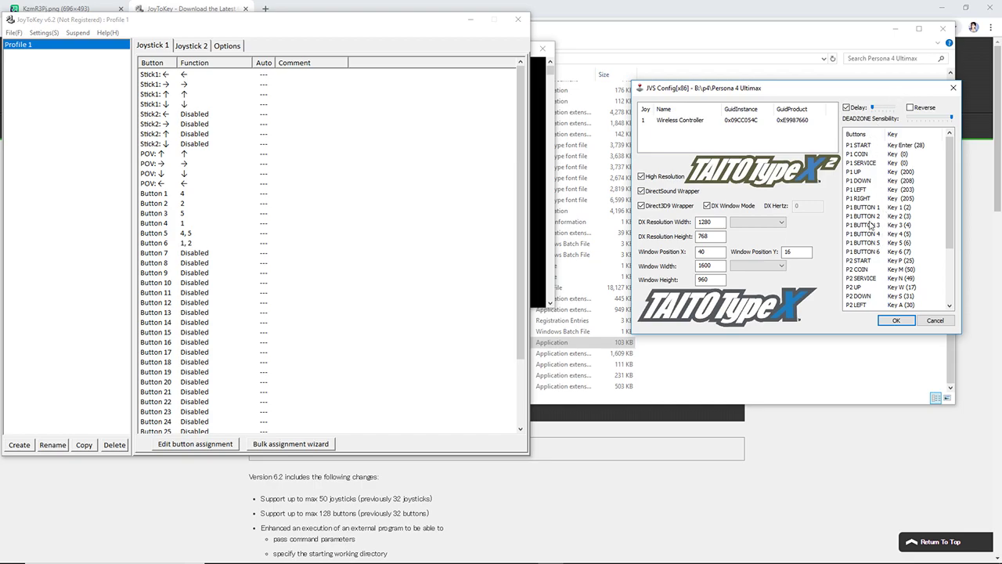
pyautogui.moveTo(569, 554)
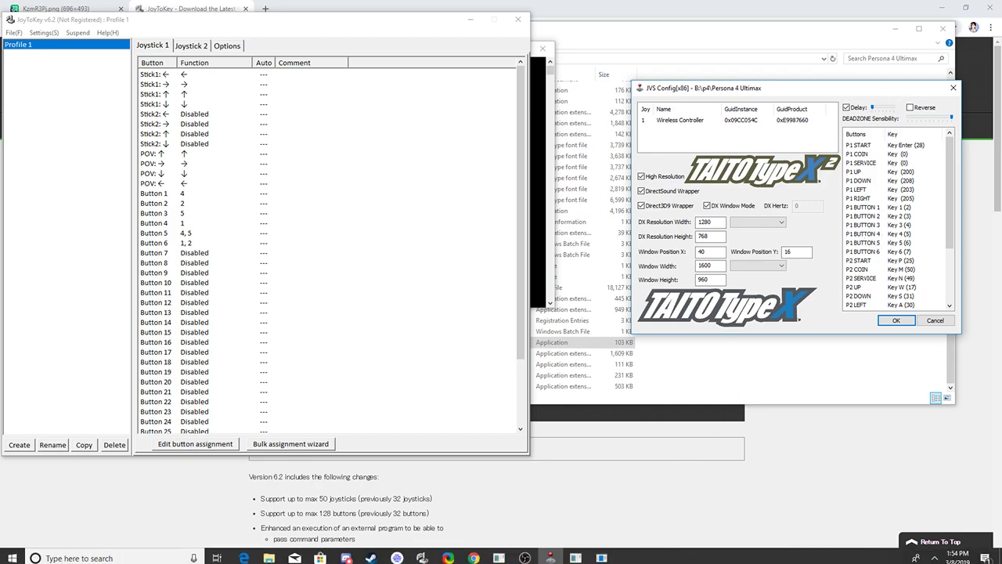
pyautogui.click(601, 553)
pyautogui.moveTo(603, 50); pyautogui.dragTo(612, 45)
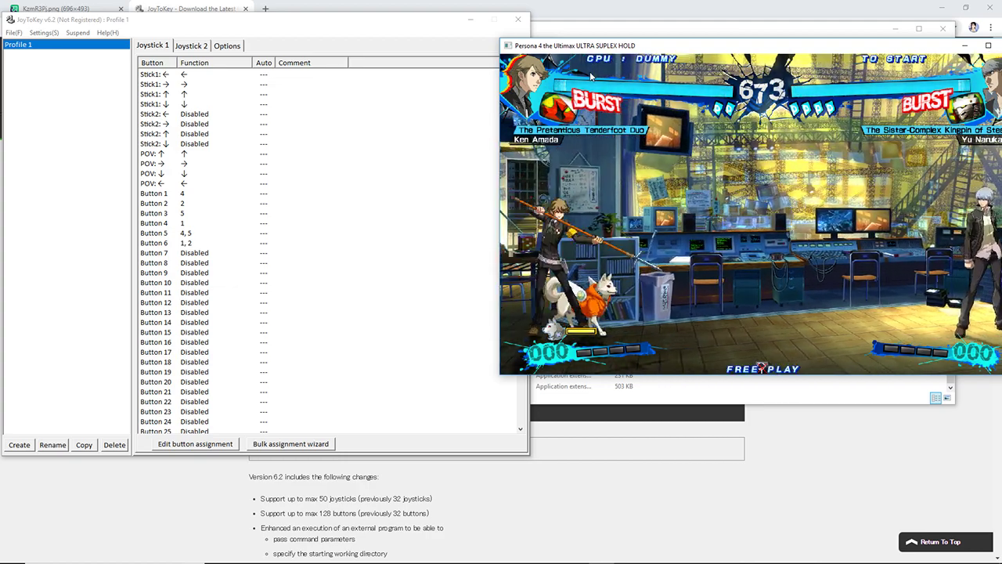
# Reposition the JoyToKey window clear of the game and save Profile 1
pyautogui.click(171, 22)
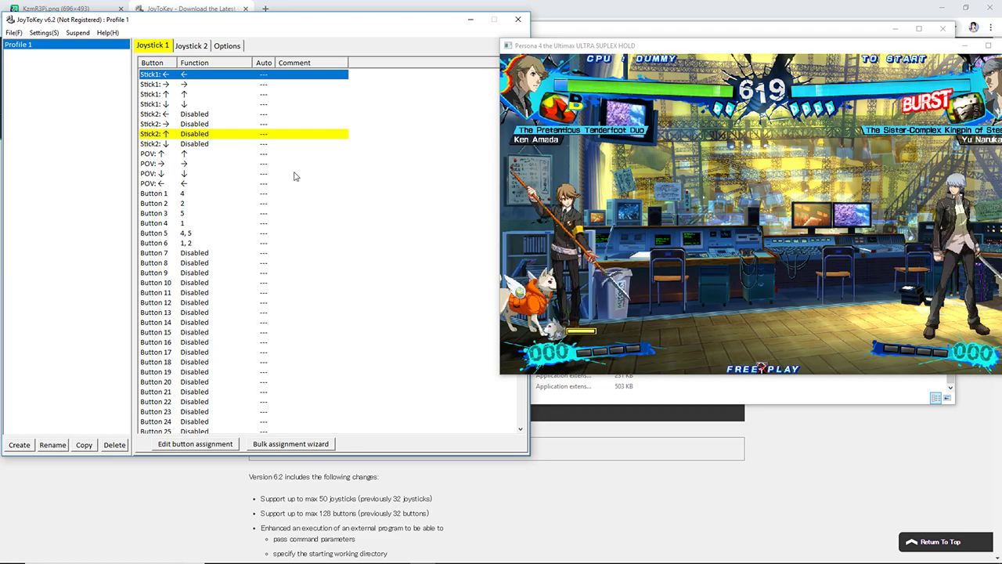
pyautogui.moveTo(329, 27); pyautogui.dragTo(321, 25)
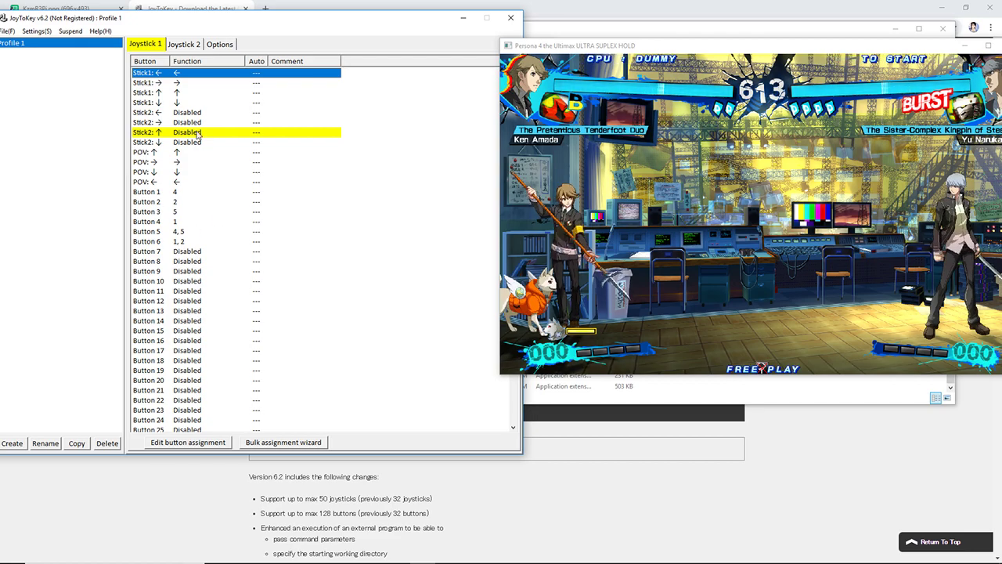
pyautogui.moveTo(208, 28)
pyautogui.mouseDown()
pyautogui.moveTo(223, 27)
pyautogui.moveTo(213, 18)
pyautogui.mouseUp()
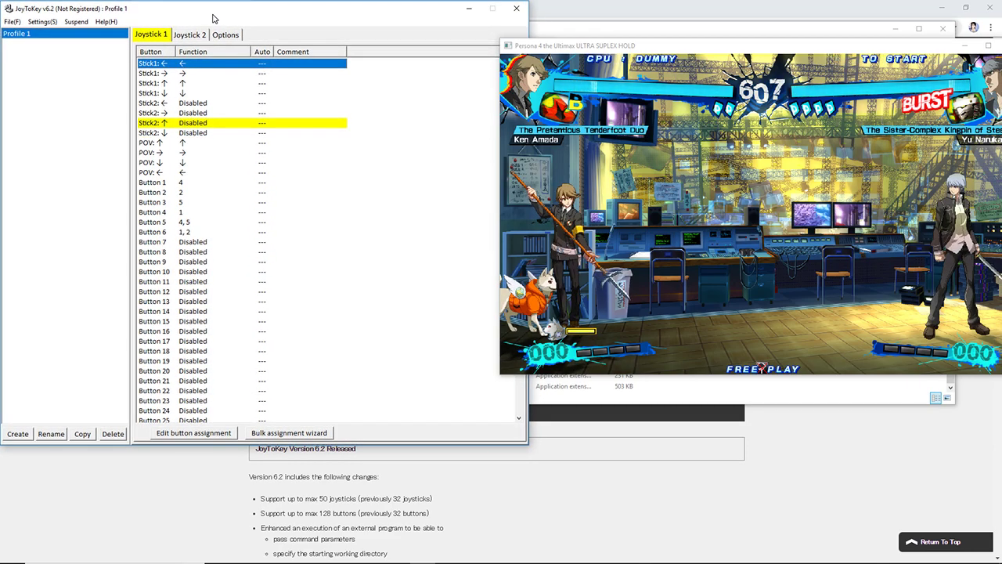
pyautogui.click(12, 22)
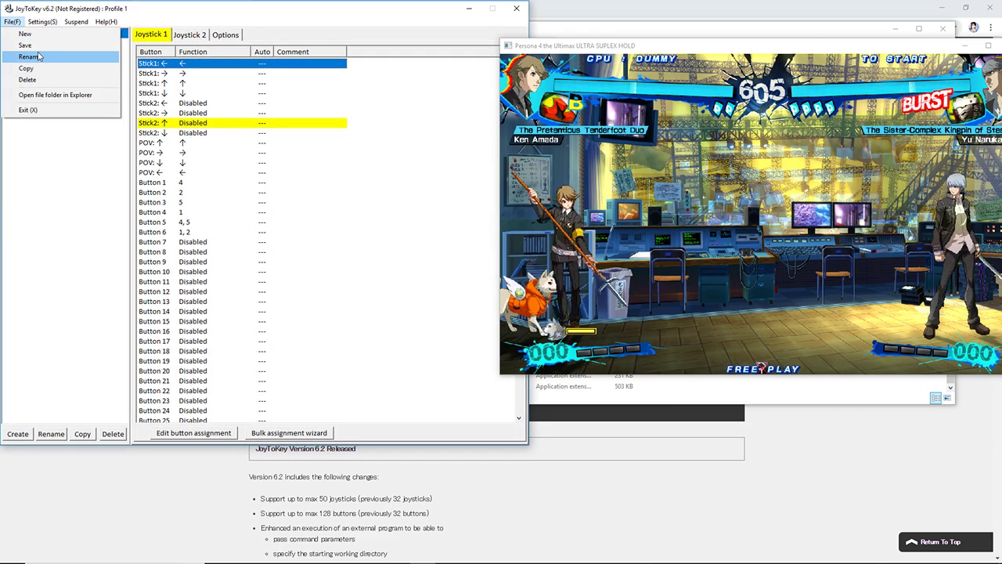
pyautogui.click(36, 48)
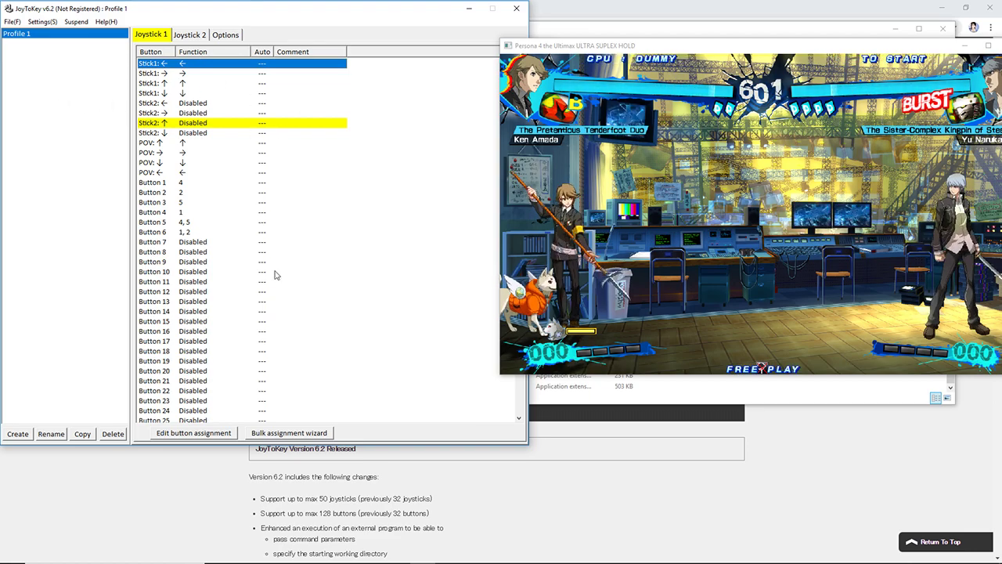
# Bring up ShareX and rearrange its window and the game window to uncover JVS Config
pyautogui.click(580, 358)
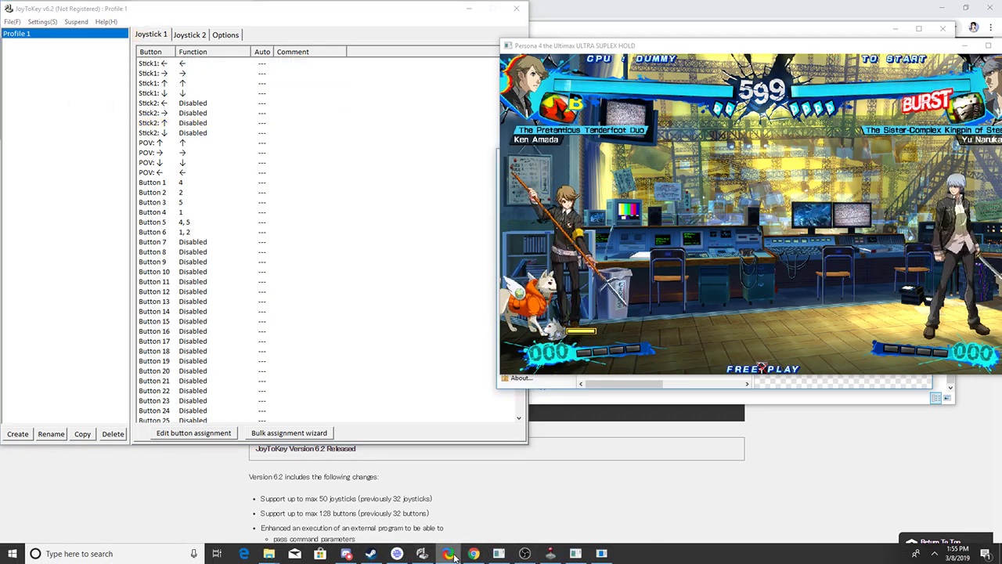
pyautogui.moveTo(765, 49); pyautogui.dragTo(778, 339)
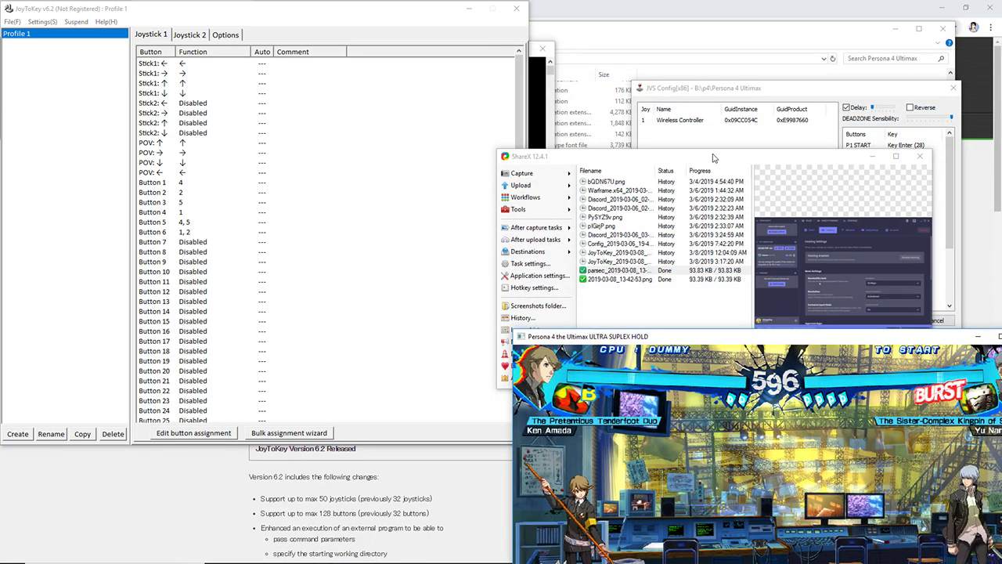
pyautogui.moveTo(743, 156); pyautogui.dragTo(719, 80)
pyautogui.moveTo(655, 336); pyautogui.dragTo(658, 112)
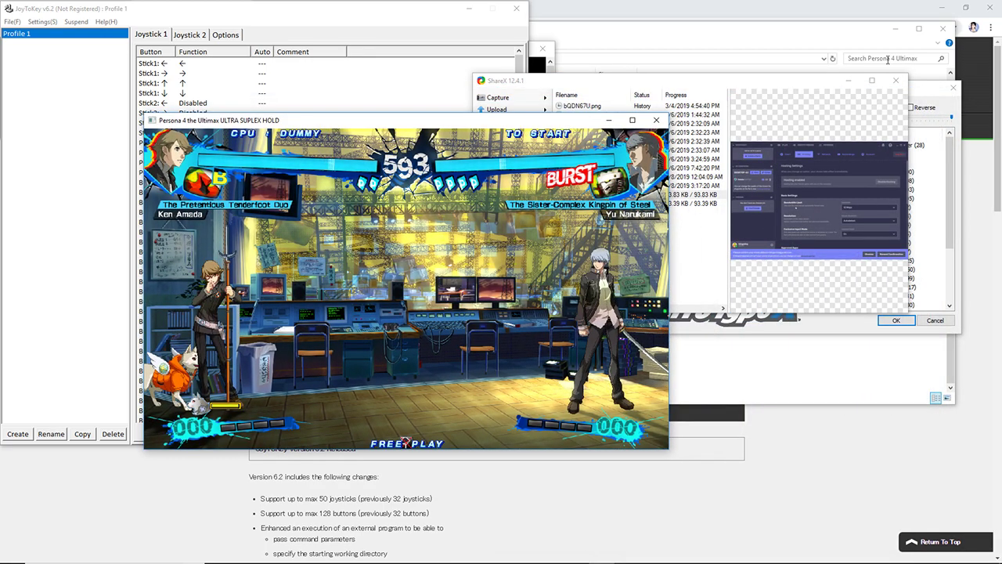
# Move JVS Config clear of the other windows and review the player 2 key assignments
pyautogui.moveTo(929, 97); pyautogui.dragTo(953, 332)
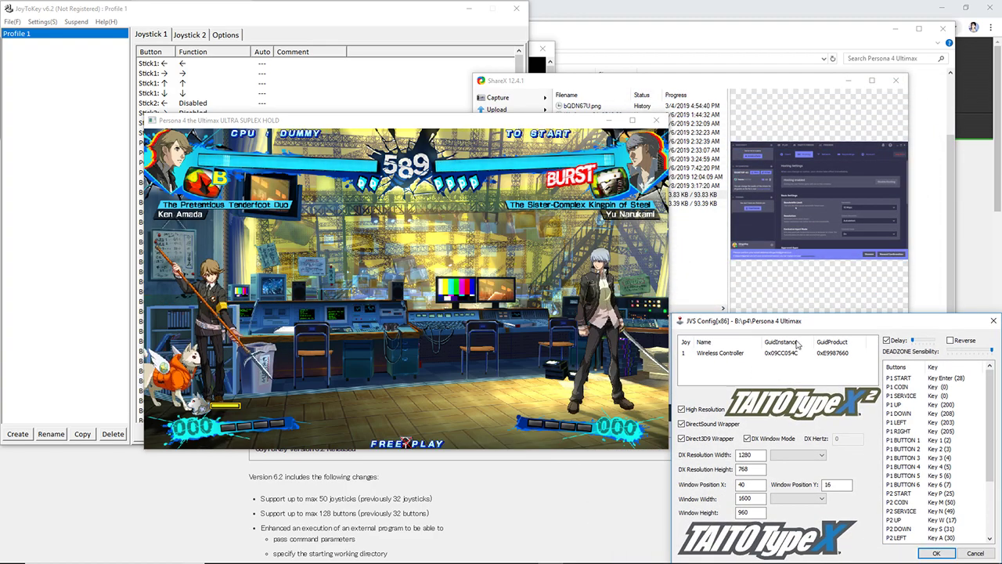
pyautogui.moveTo(834, 321); pyautogui.dragTo(812, 282)
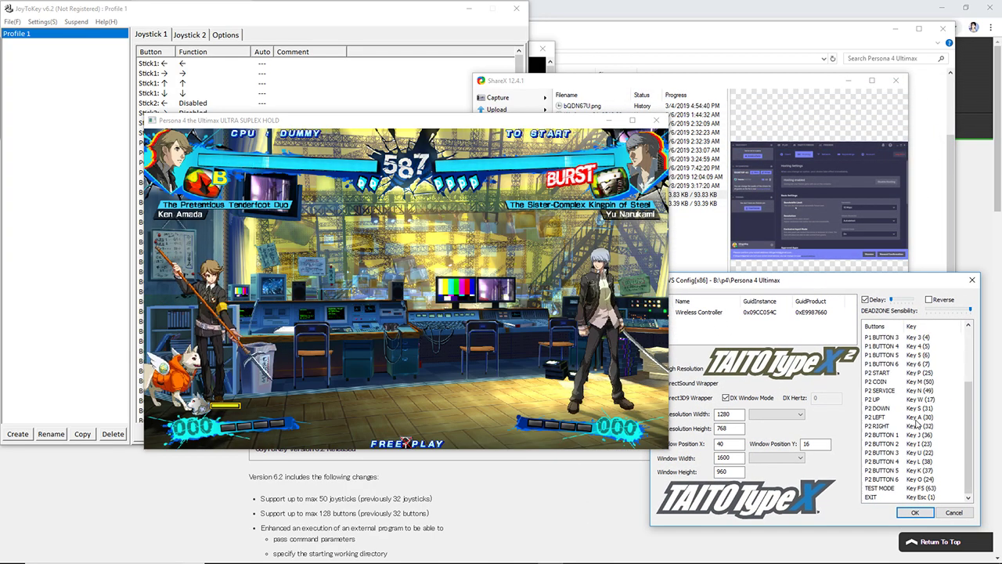
pyautogui.scroll(-3, 908, 441)
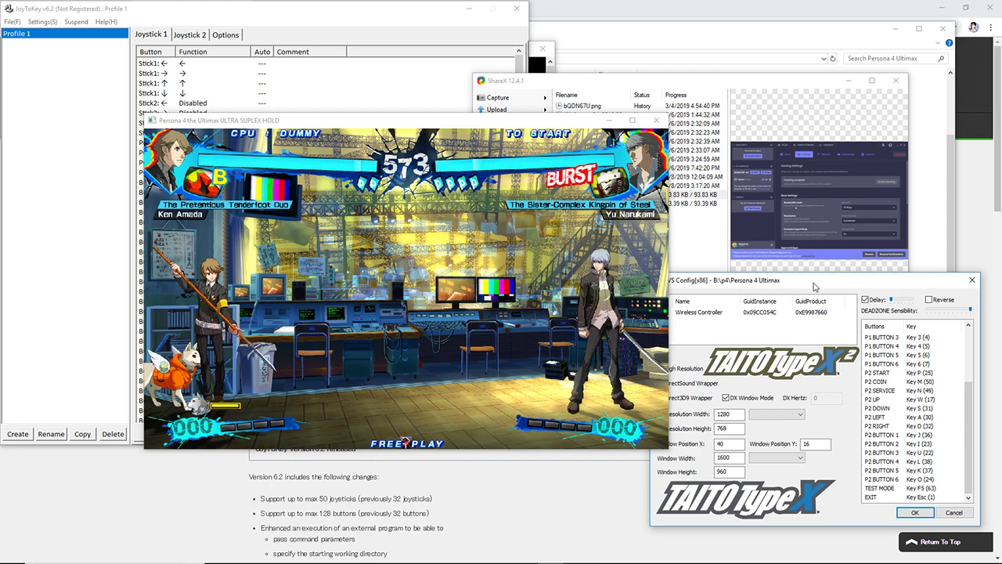
pyautogui.moveTo(819, 280); pyautogui.dragTo(847, 123)
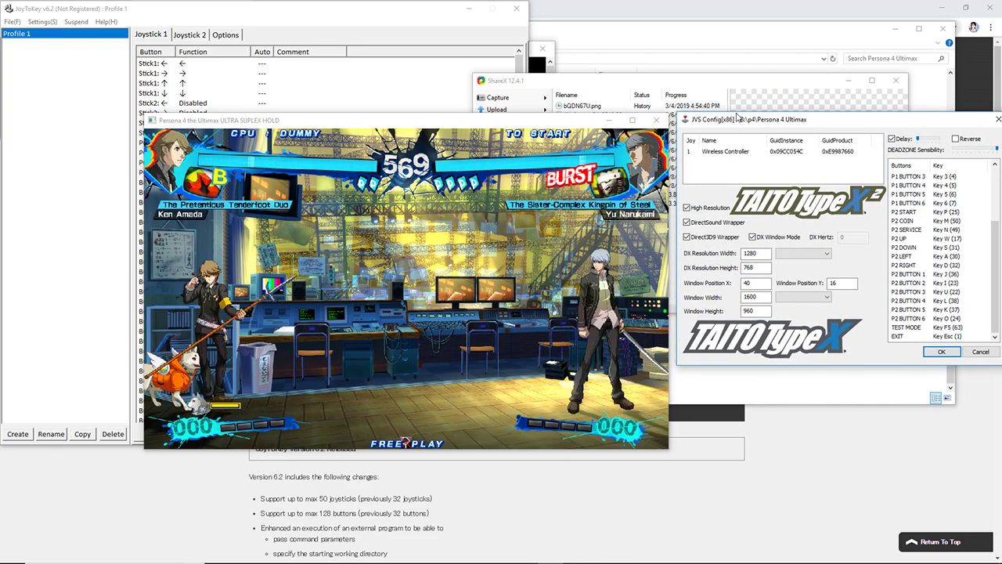
# Move the game off JoyToKey, review the Joystick 2 assignments, and return to those of Joystick 1
pyautogui.moveTo(530, 123); pyautogui.dragTo(878, 42)
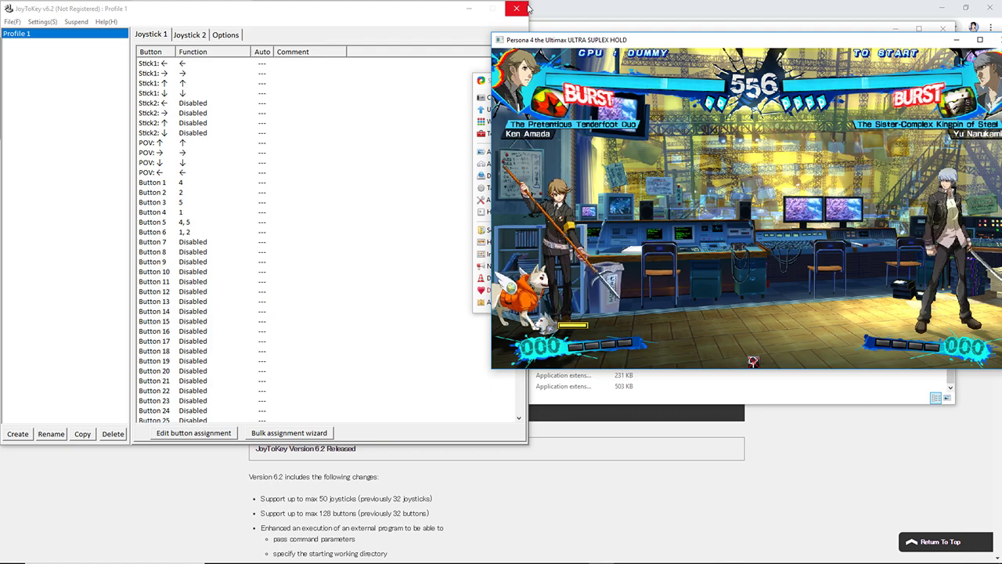
pyautogui.click(192, 36)
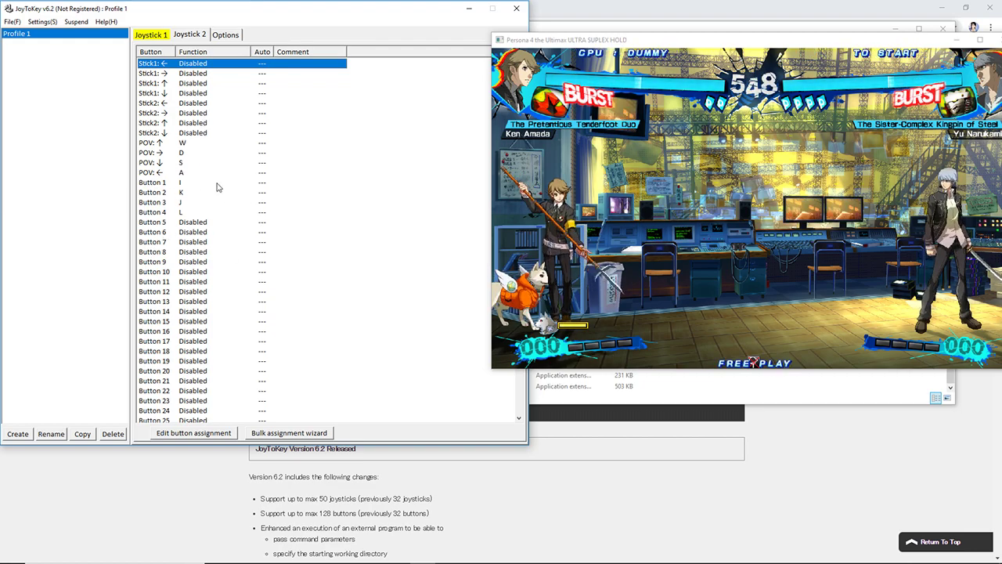
pyautogui.click(148, 37)
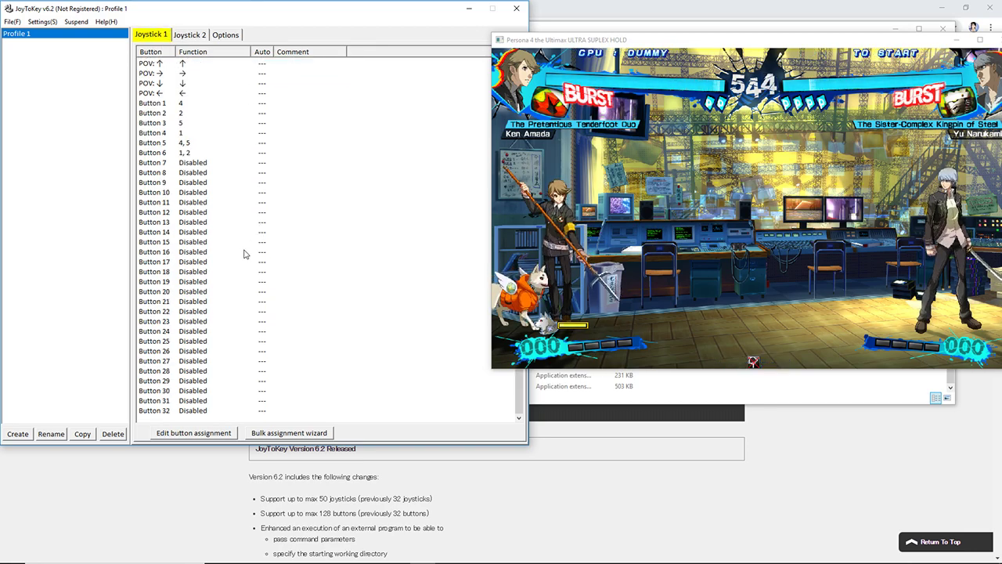
# Play the gameplay recording from the Game.exe folder in Videos
pyautogui.moveTo(280, 557)
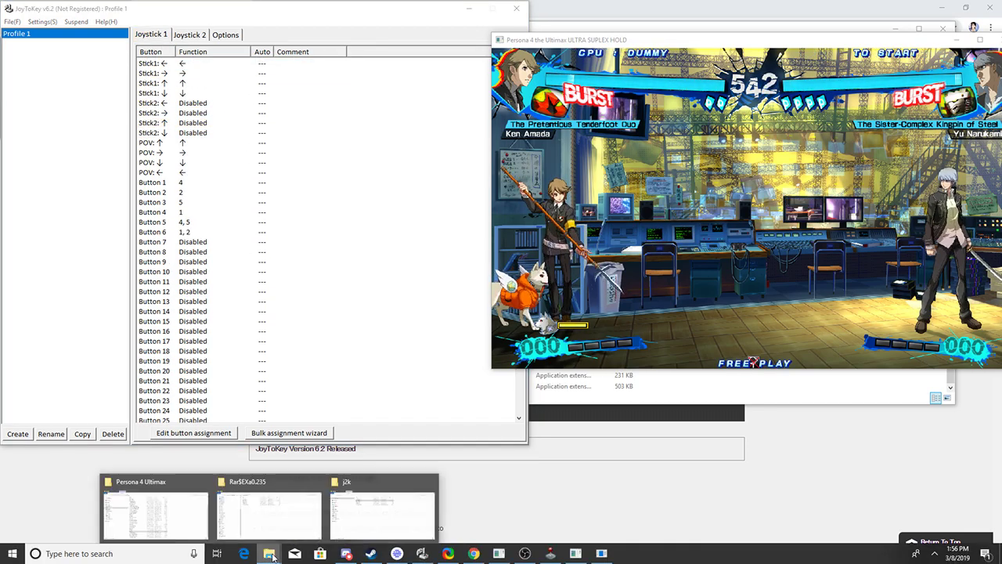
pyautogui.click(157, 508)
pyautogui.click(202, 224)
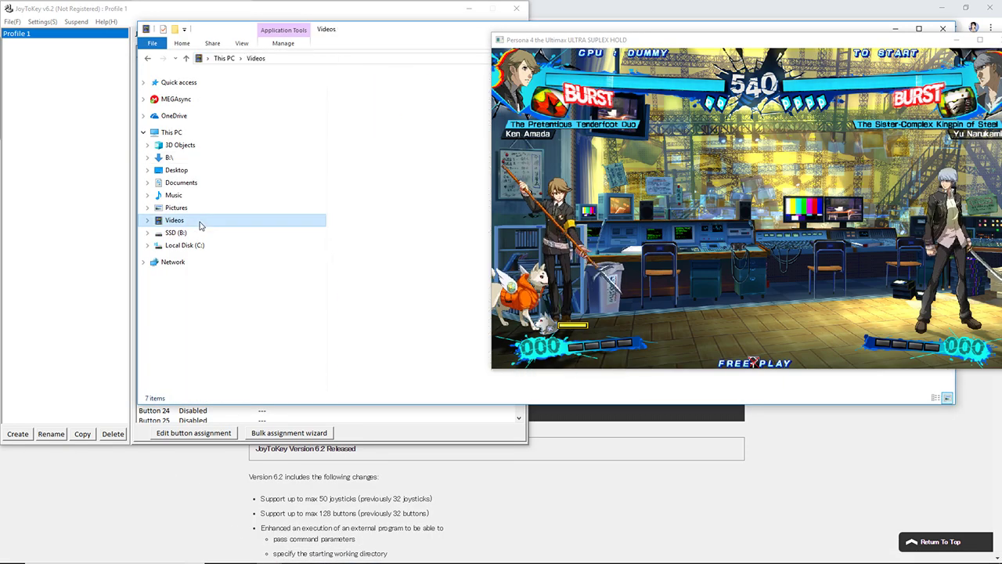
pyautogui.moveTo(399, 39); pyautogui.dragTo(262, 41)
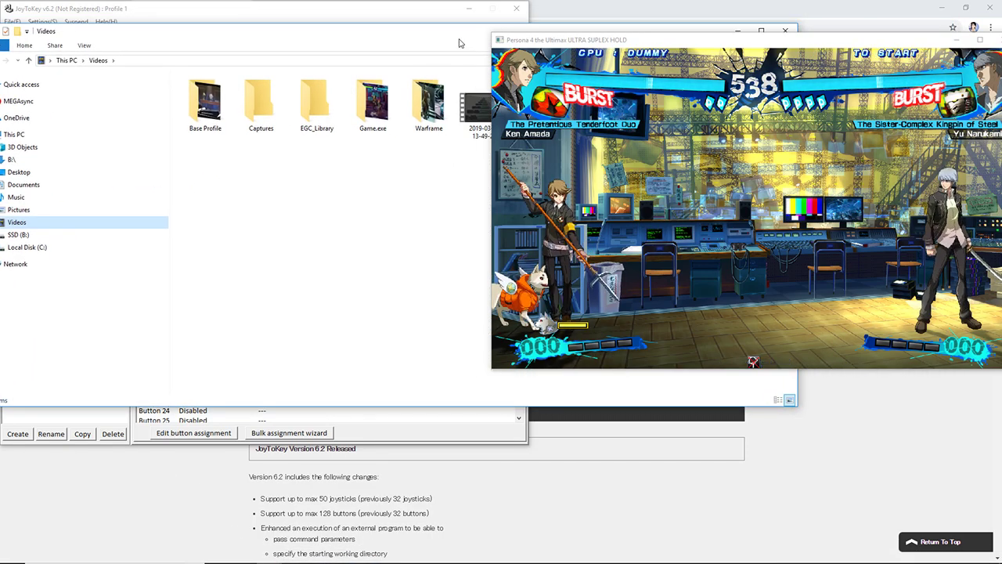
pyautogui.moveTo(426, 32); pyautogui.dragTo(234, 27)
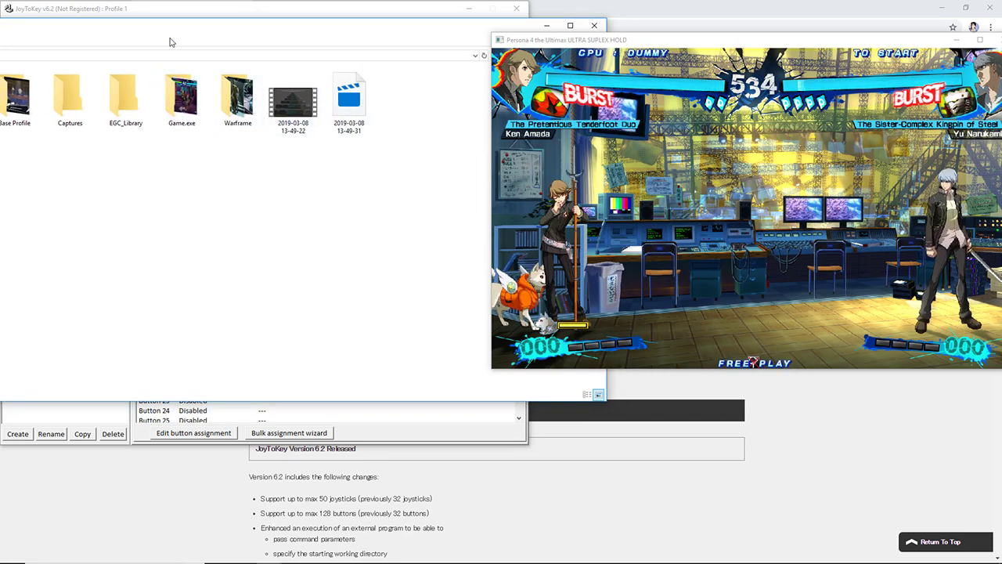
pyautogui.doubleClick(184, 90)
pyautogui.moveTo(139, 40); pyautogui.dragTo(252, 29)
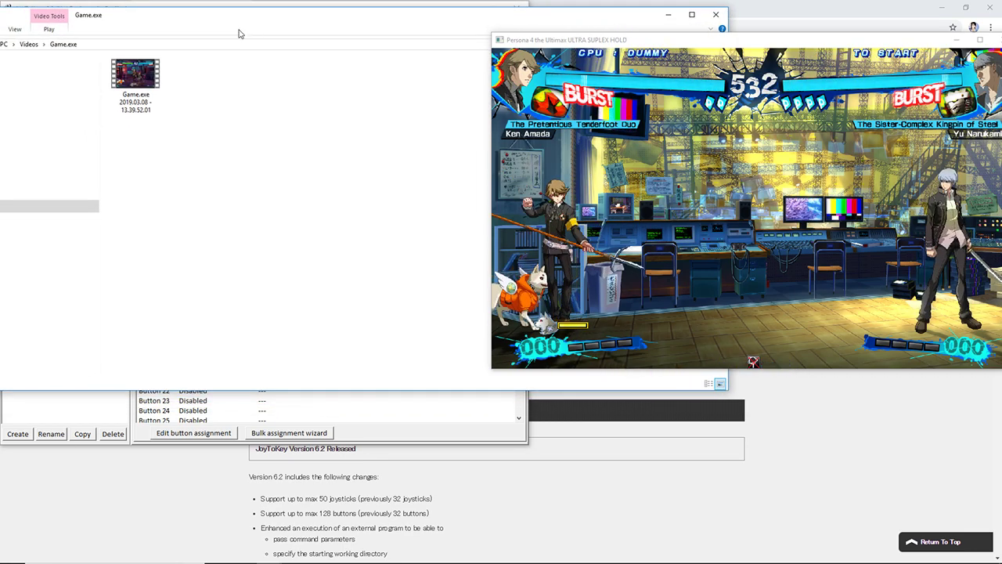
pyautogui.doubleClick(129, 68)
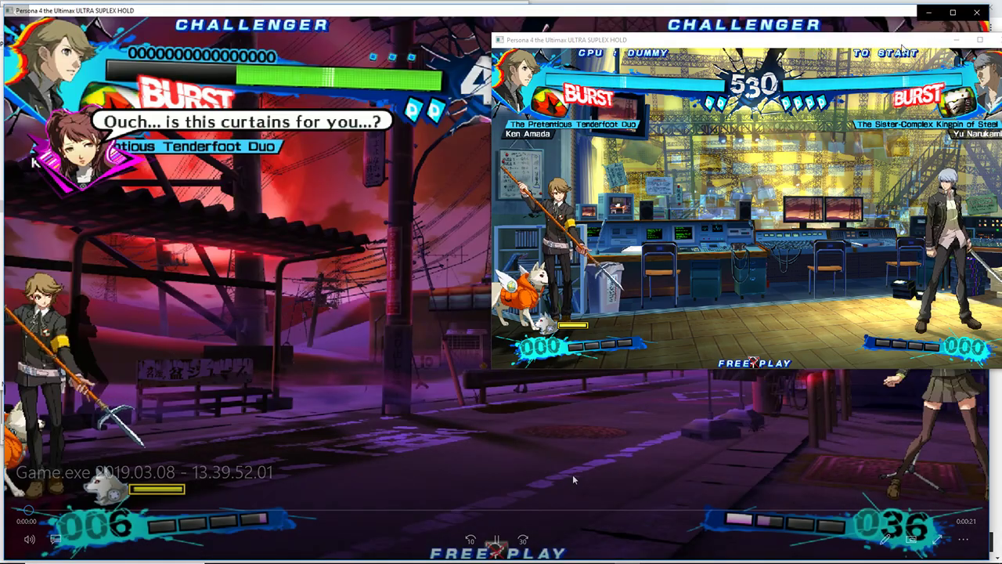
# Minimize the live game to watch the recording unobstructed, and minimize the video player and the Game.exe folder
pyautogui.click(957, 40)
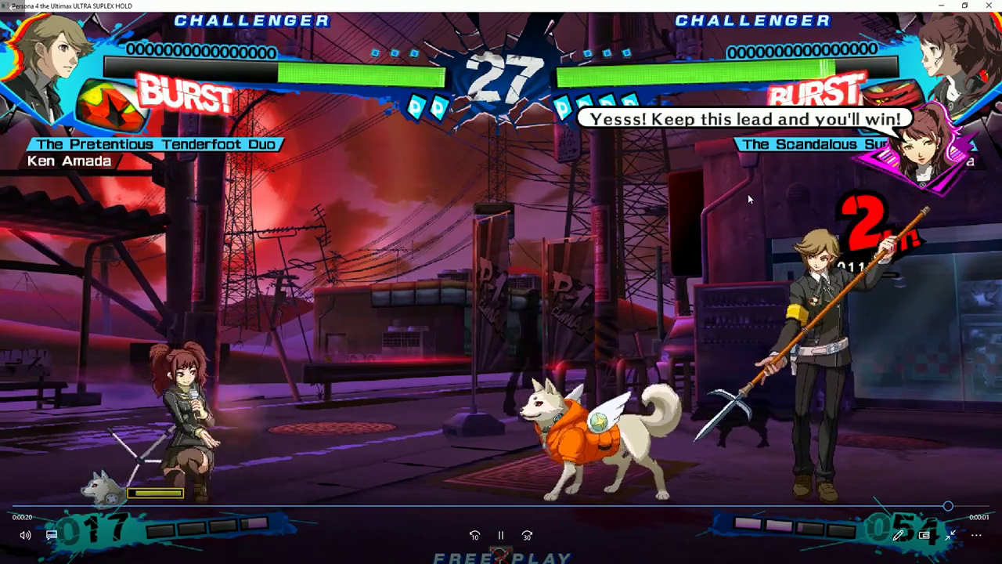
pyautogui.click(977, 543)
pyautogui.click(922, 485)
pyautogui.press('space')
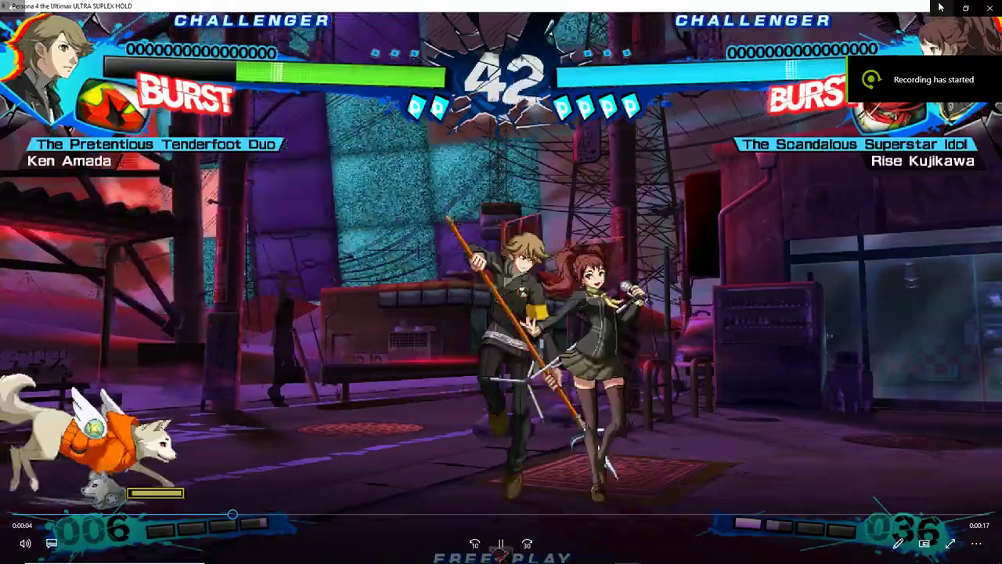
pyautogui.click(942, 8)
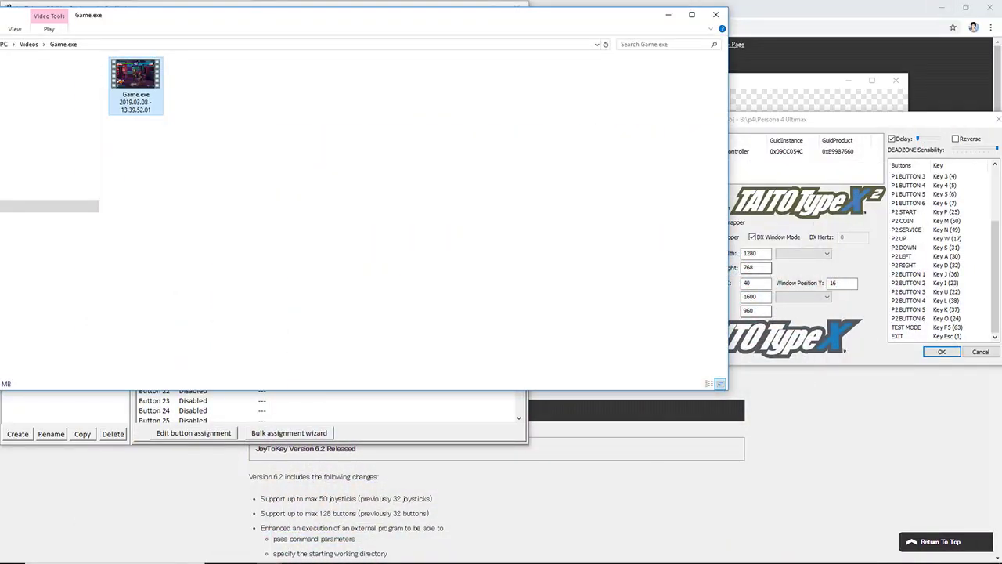
pyautogui.click(678, 15)
# Open the uploaded 2019-03-08_13-42-53.png screenshot of the Parsec hosting settings from ShareX, and switch to Parsec
pyautogui.click(577, 282)
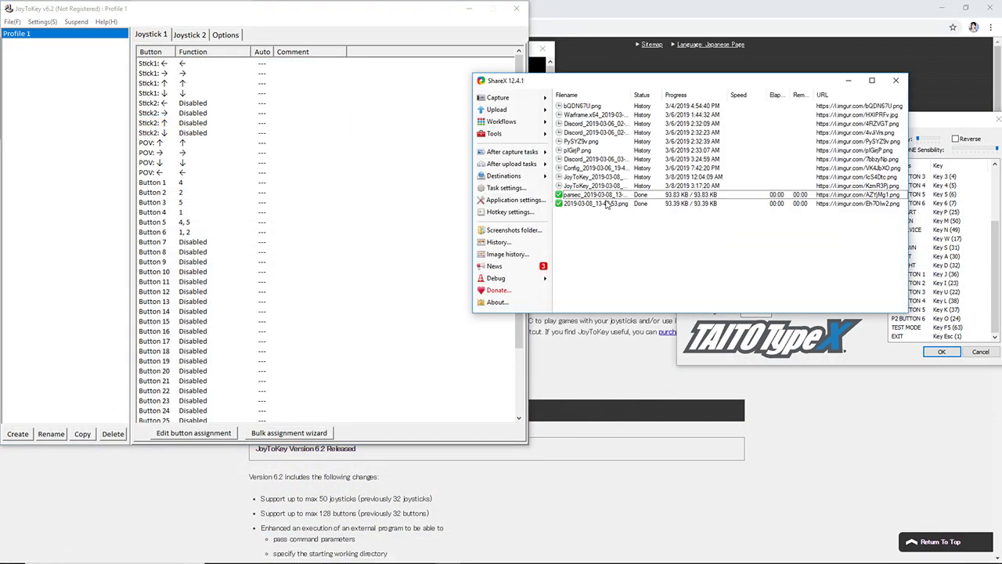
pyautogui.doubleClick(606, 204)
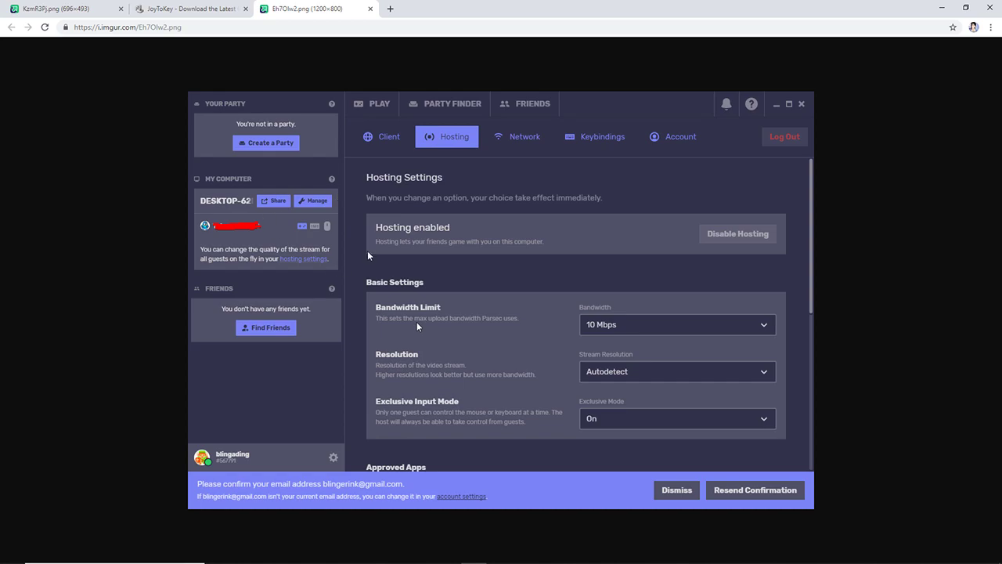
pyautogui.moveTo(397, 556)
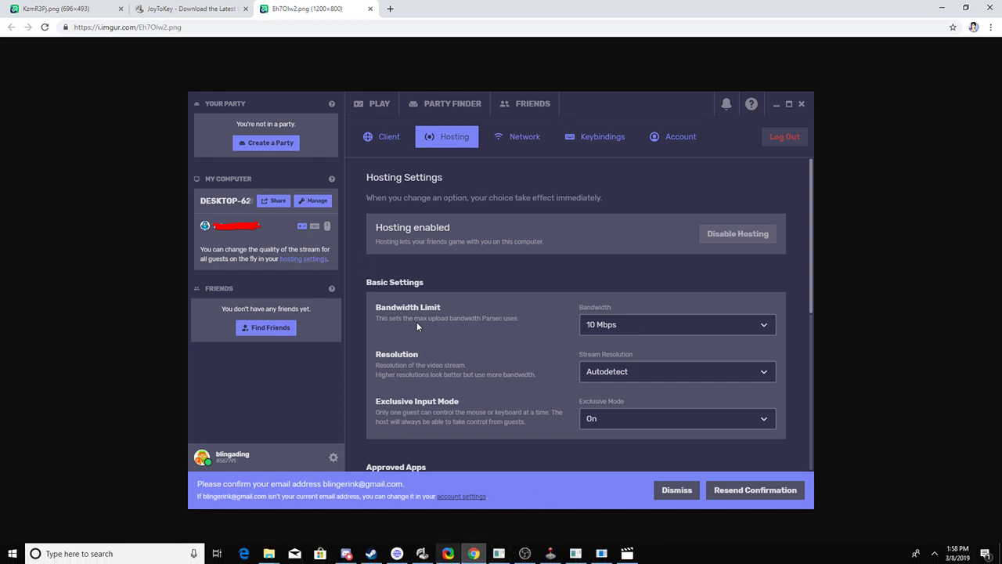
pyautogui.click(397, 555)
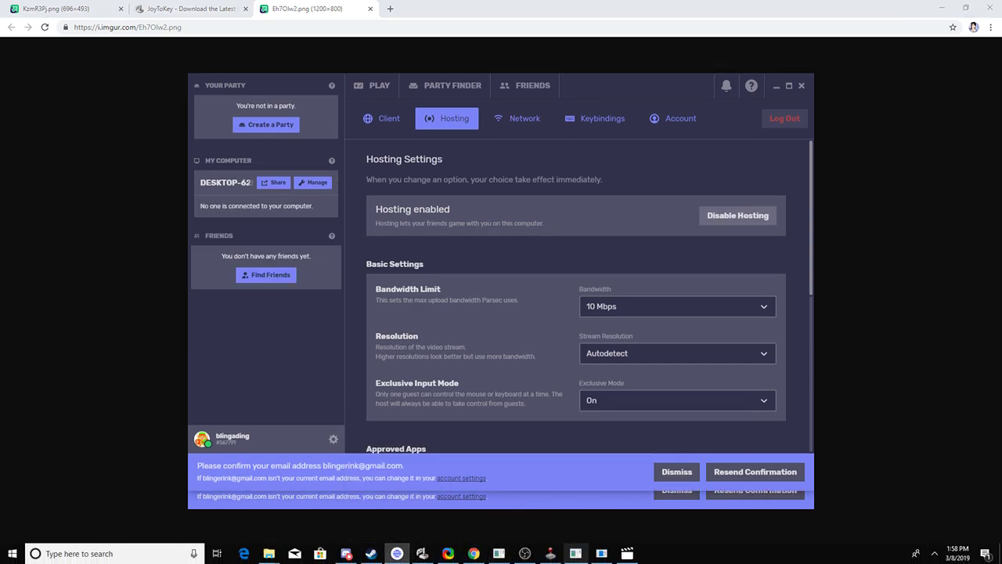
# Restore the minimized Persona 4 Ultimax game window and maximize it to fill the screen
pyautogui.moveTo(591, 559)
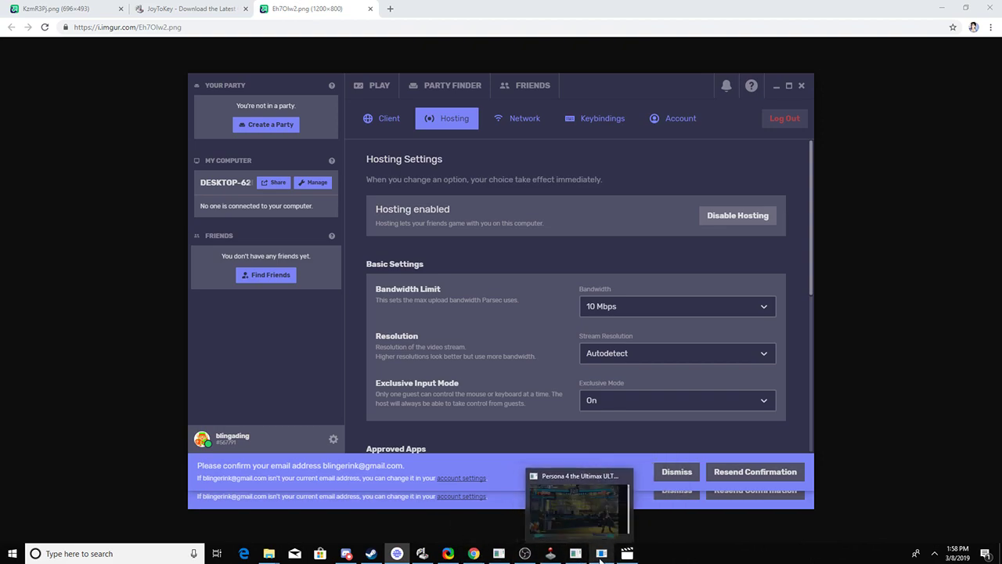
pyautogui.click(602, 557)
pyautogui.moveTo(981, 39); pyautogui.dragTo(736, 46)
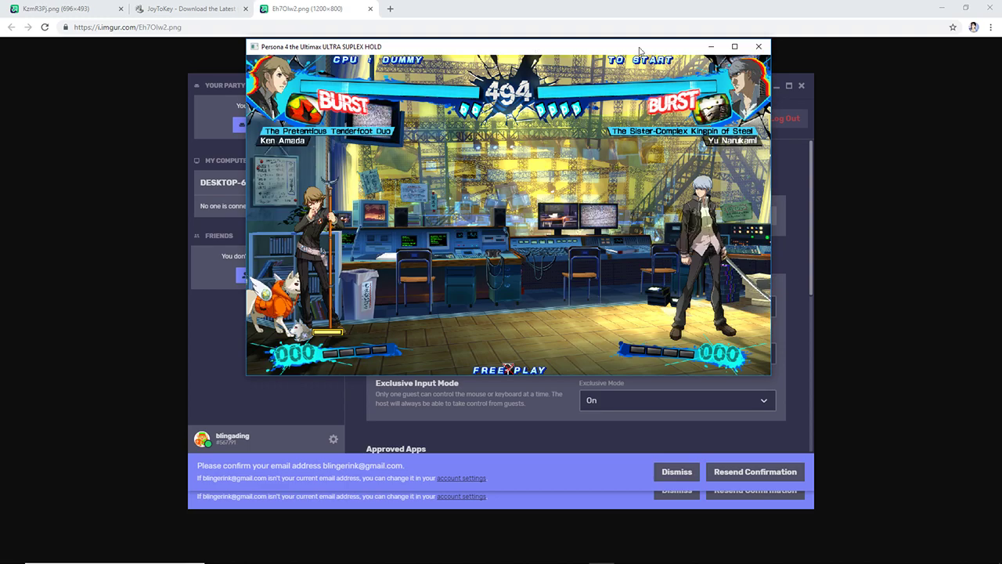
pyautogui.click(736, 46)
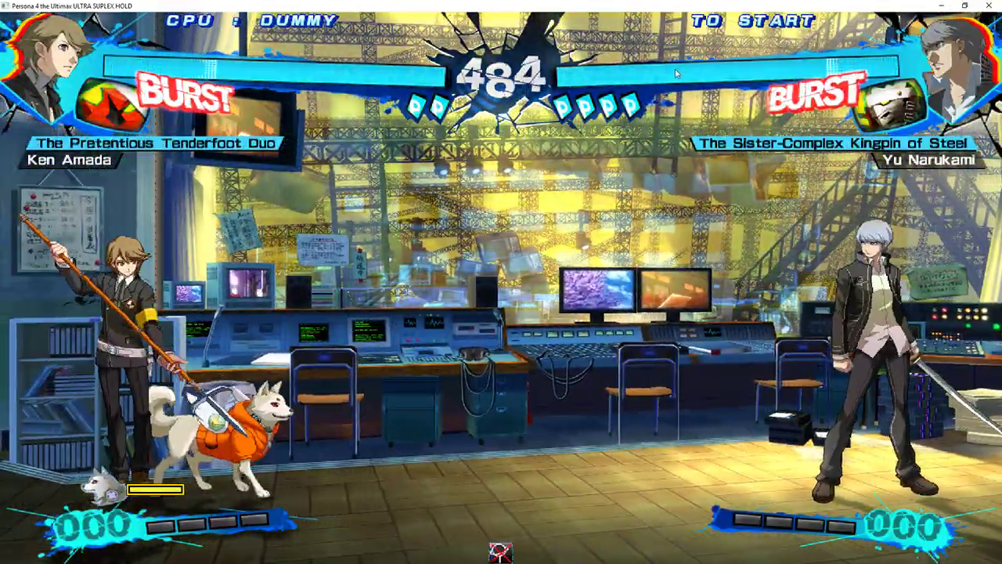
# Enter the game's Test Mode, view the Game Configuration match and time settings, and go back to the Test Mode menu
pyautogui.press('F2')
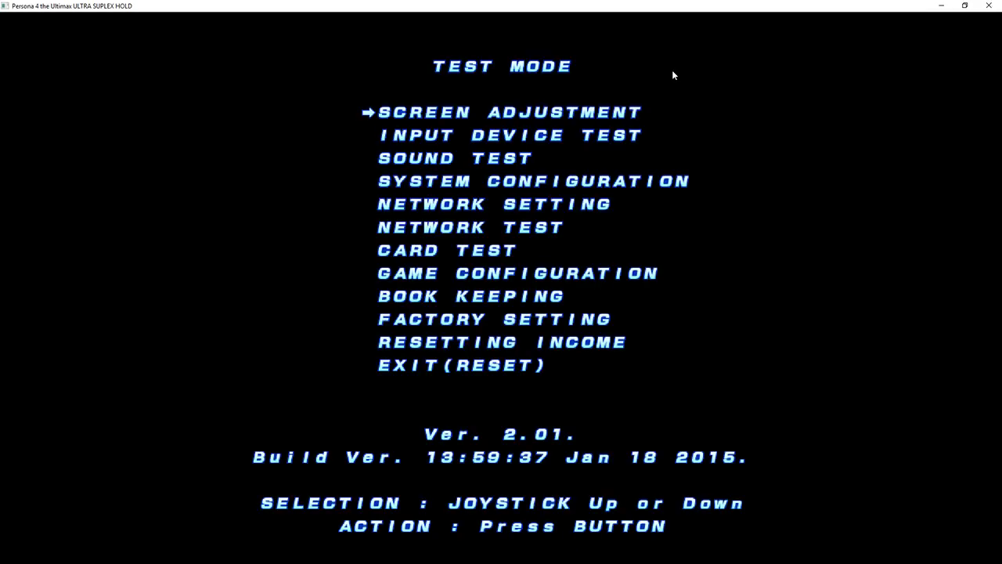
pyautogui.press('Up')
pyautogui.press('Down')
pyautogui.press('Up')
pyautogui.press('Up')
pyautogui.press('Up')
pyautogui.press('Return')
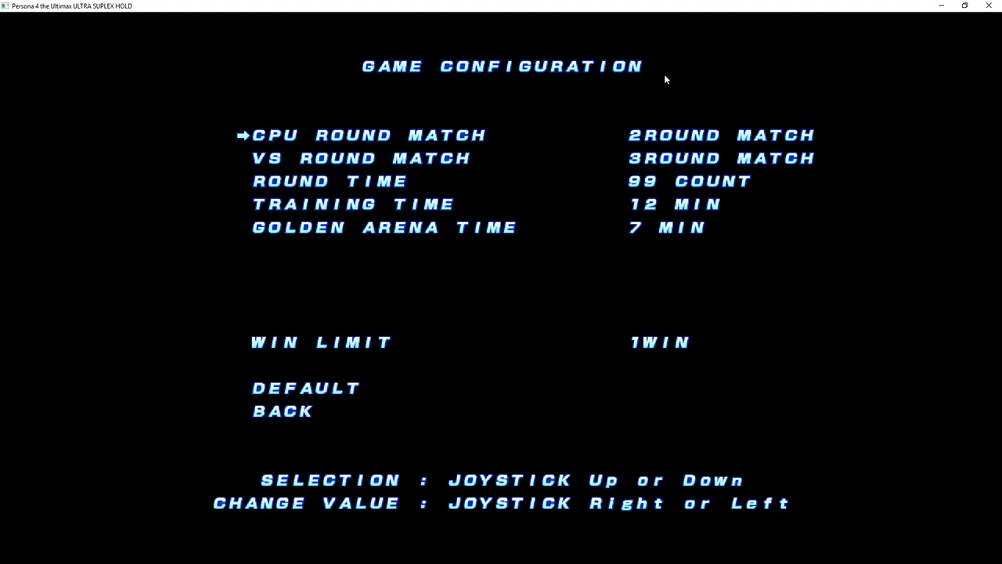
pyautogui.press('Up')
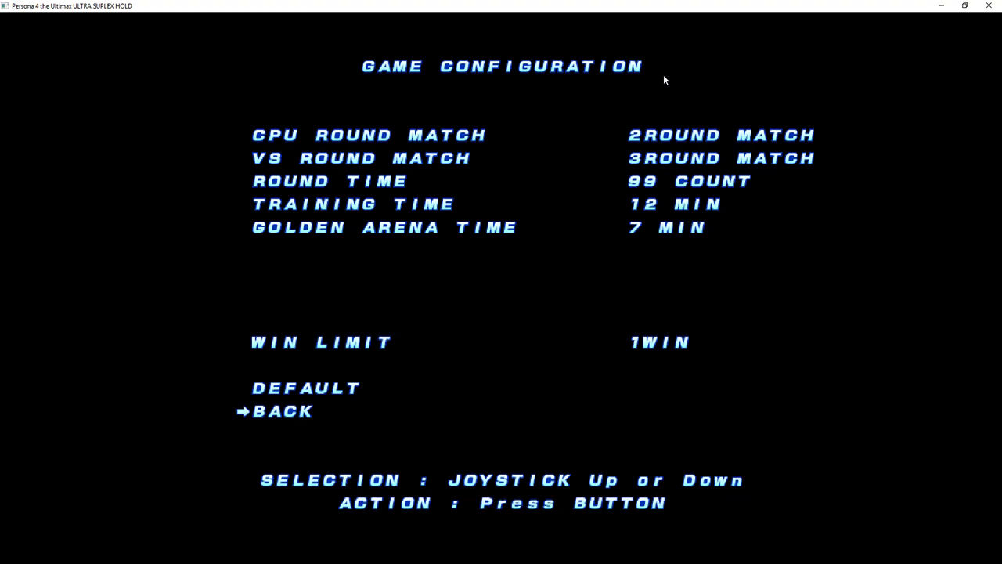
pyautogui.press('Return')
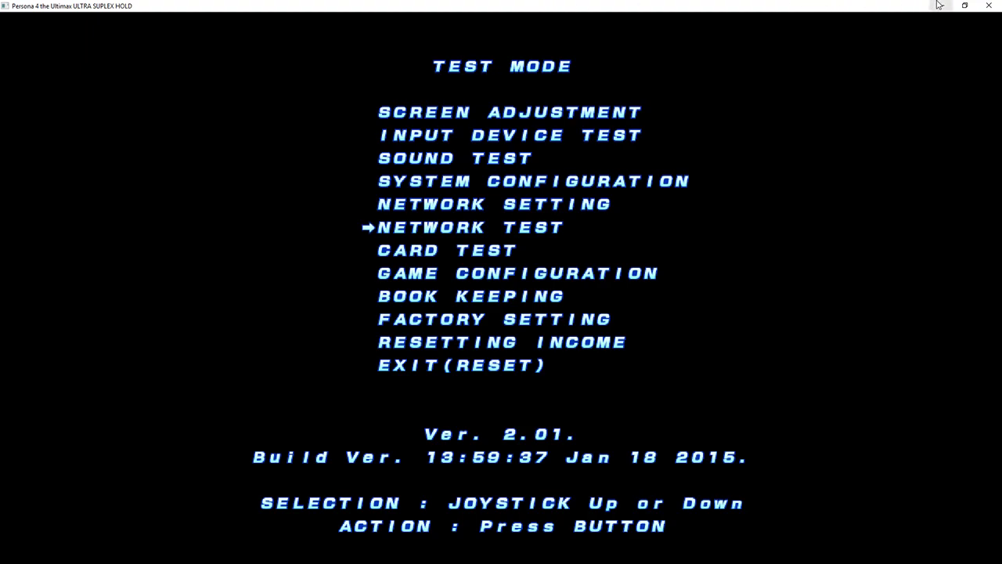
# Minimize the game and bring the gameplay recording back up in the video player
pyautogui.click(940, 6)
pyautogui.moveTo(435, 559)
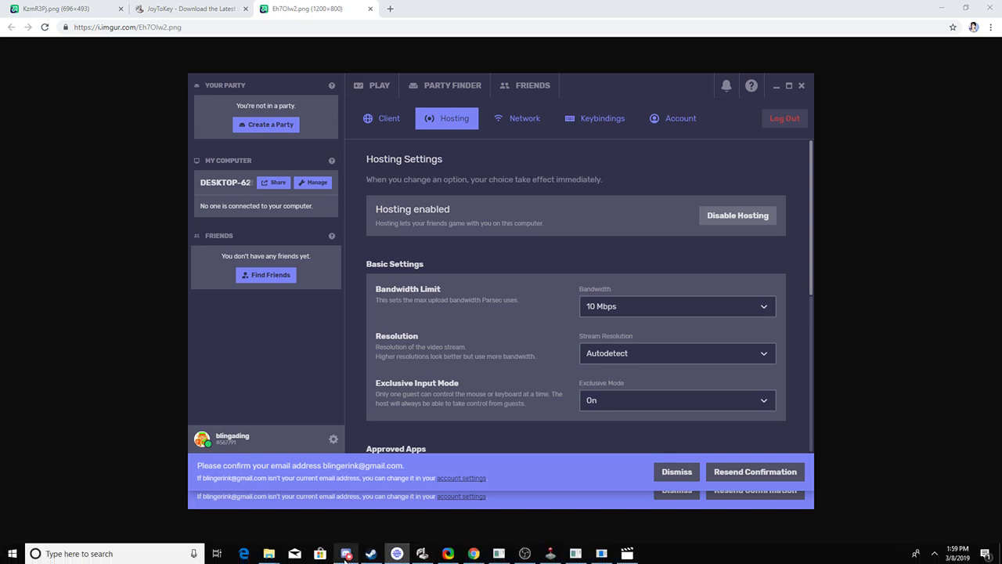
pyautogui.moveTo(345, 559)
pyautogui.moveTo(524, 553)
pyautogui.moveTo(524, 511)
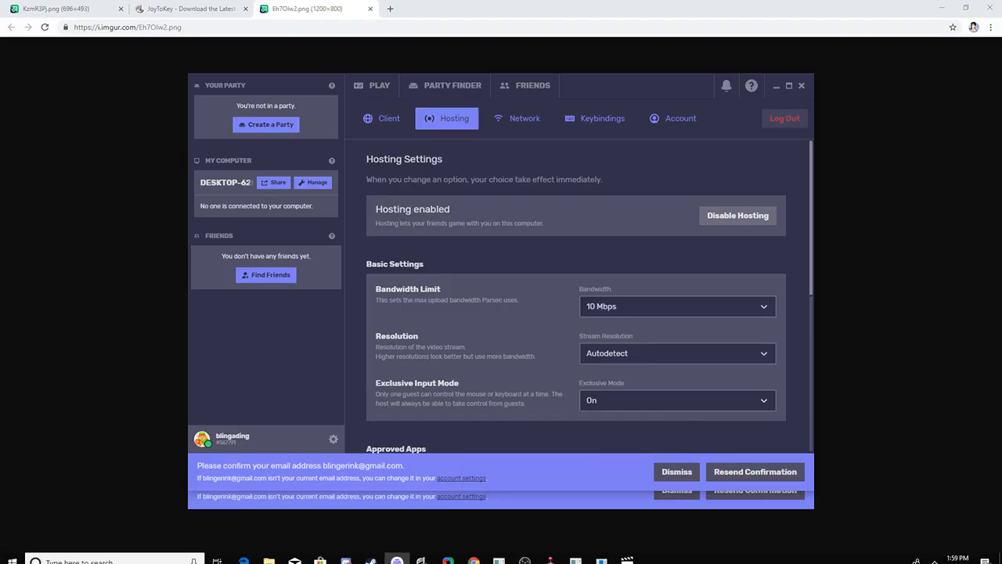
pyautogui.click(626, 554)
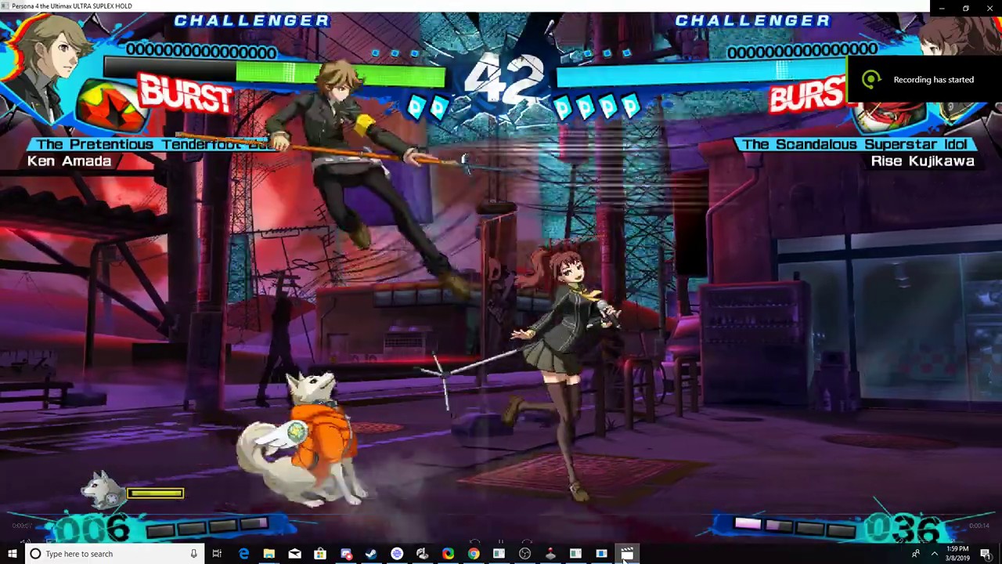